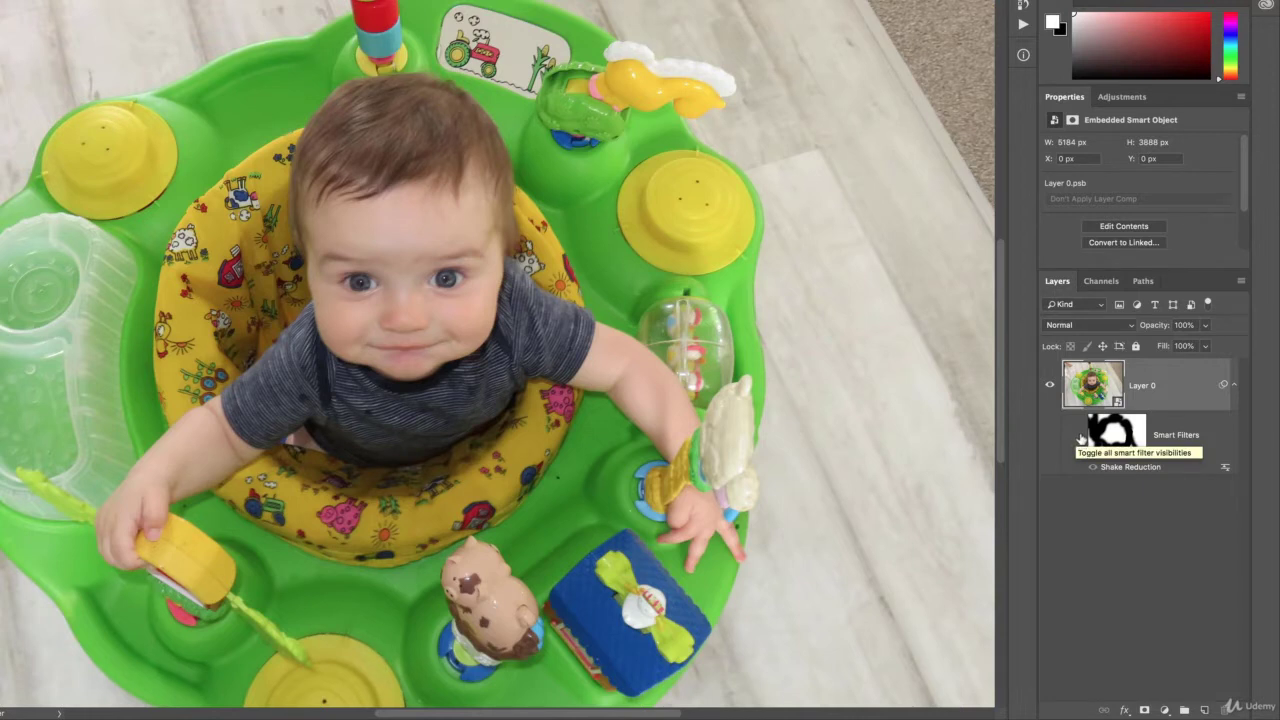
Toggle the smart filters' visibility on the baby photo to compare it with and without Shake Reduction.
left_click(1080, 439)
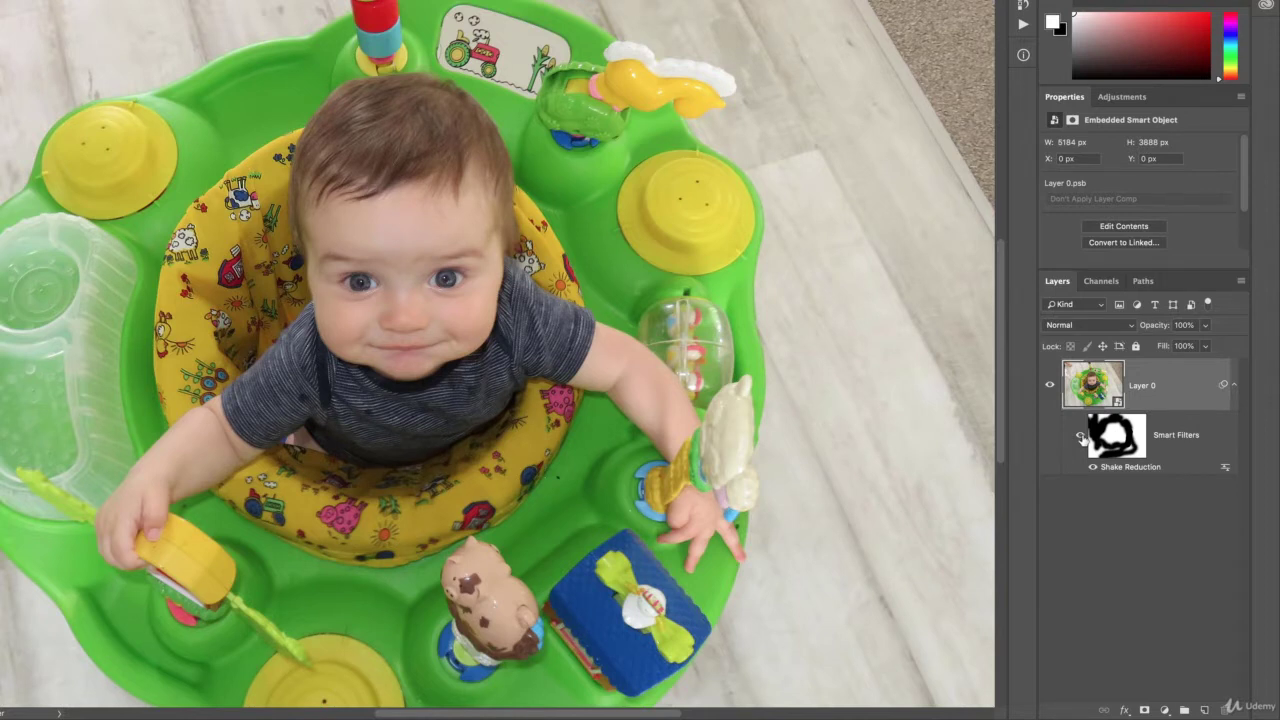
left_click(1080, 439)
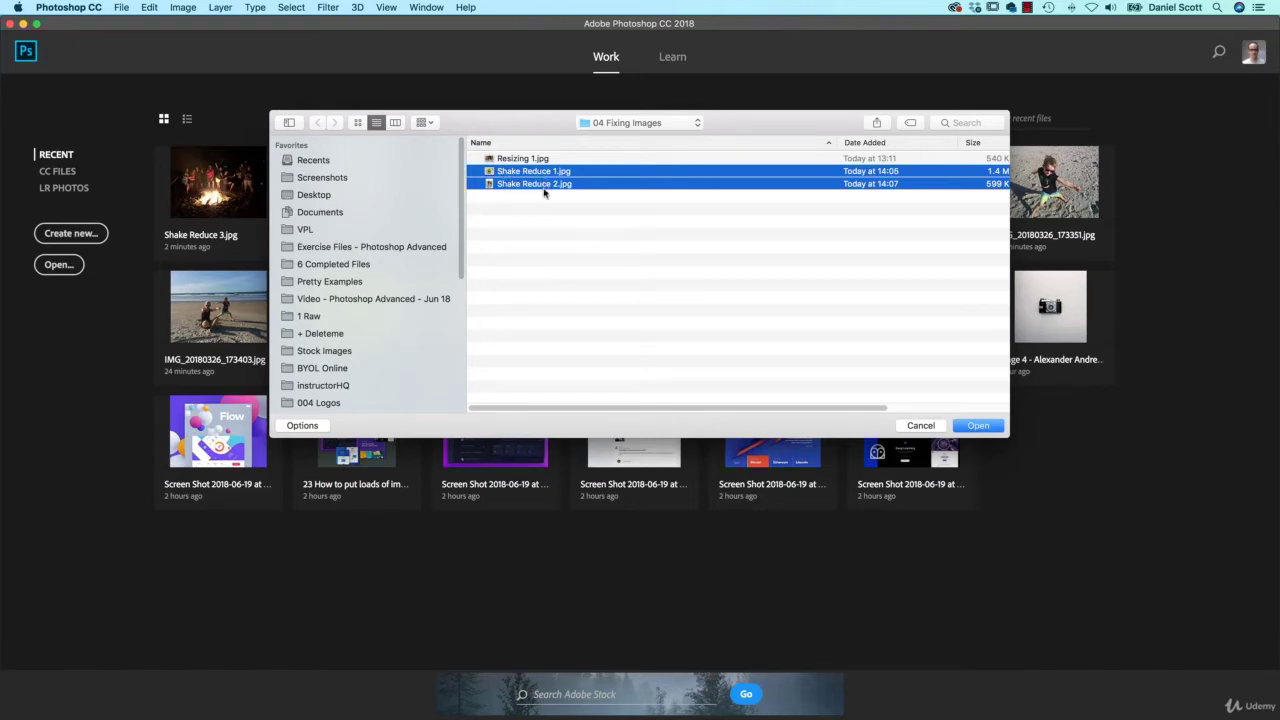
Open Shake Reduce 1.jpg and Shake Reduce 2.jpg from the 04 Fixing Images folder and view both photos up close.
left_click(977, 425)
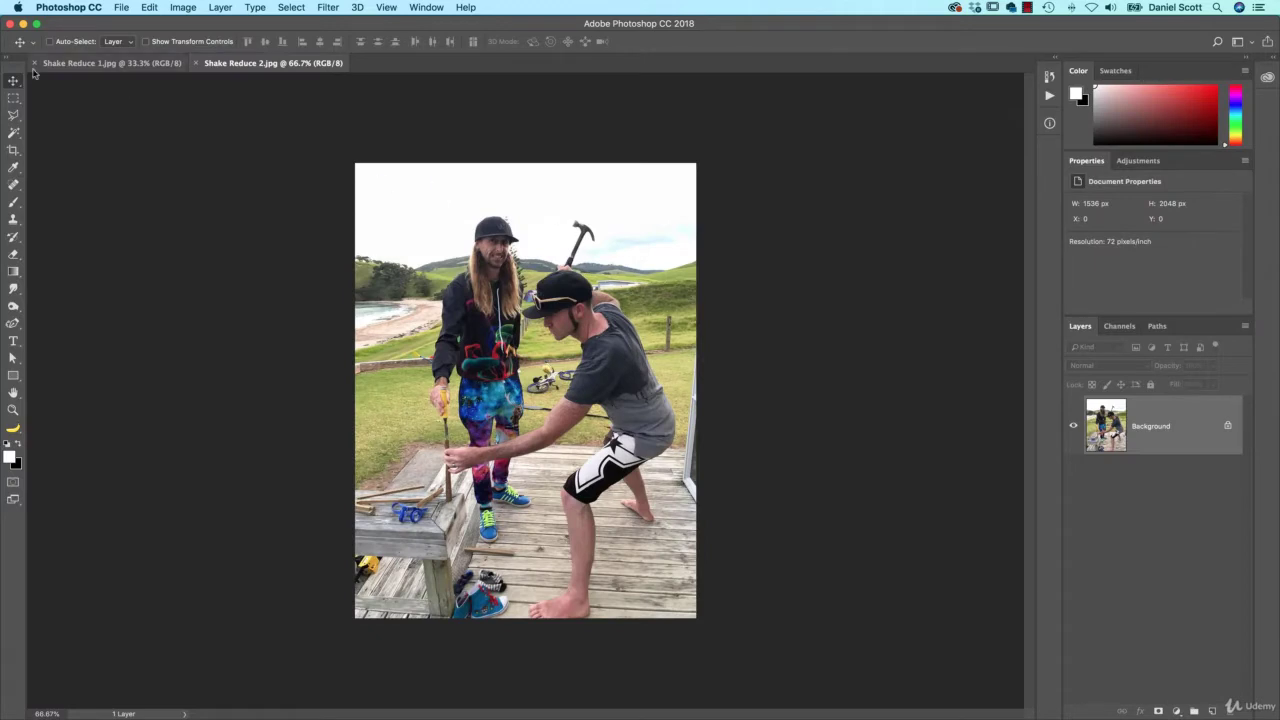
left_click(118, 64)
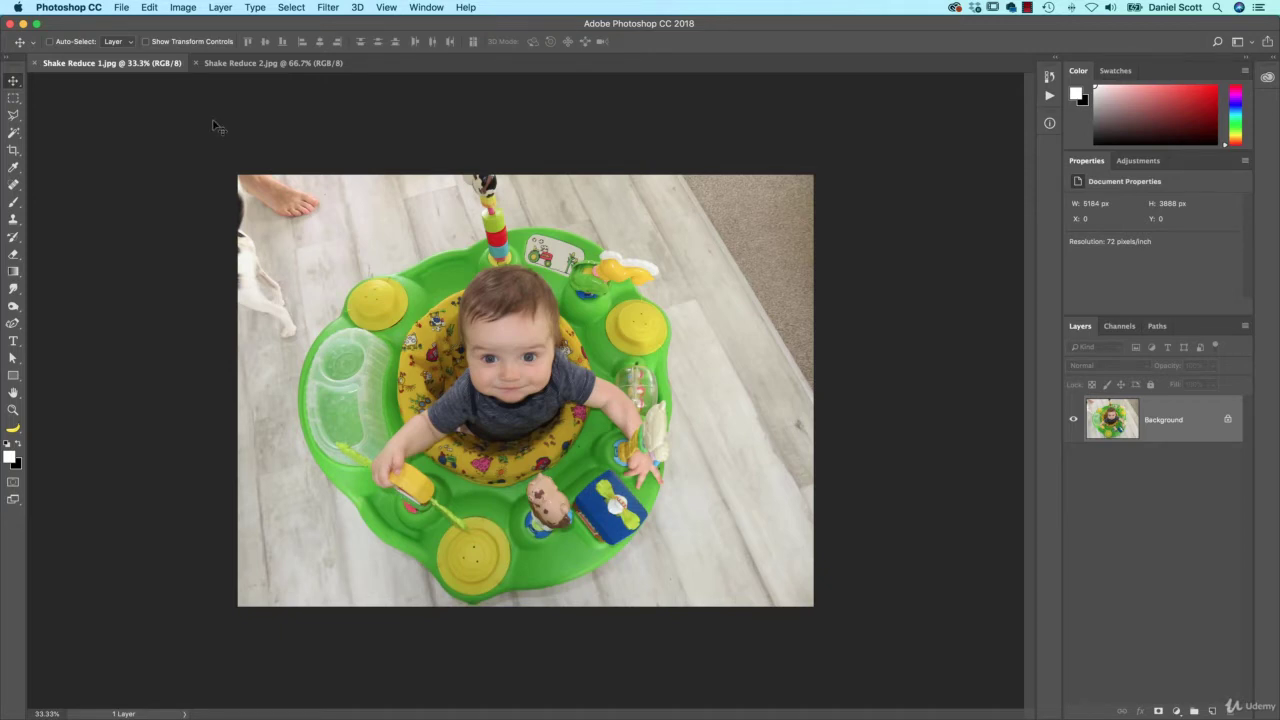
key("super+plus")
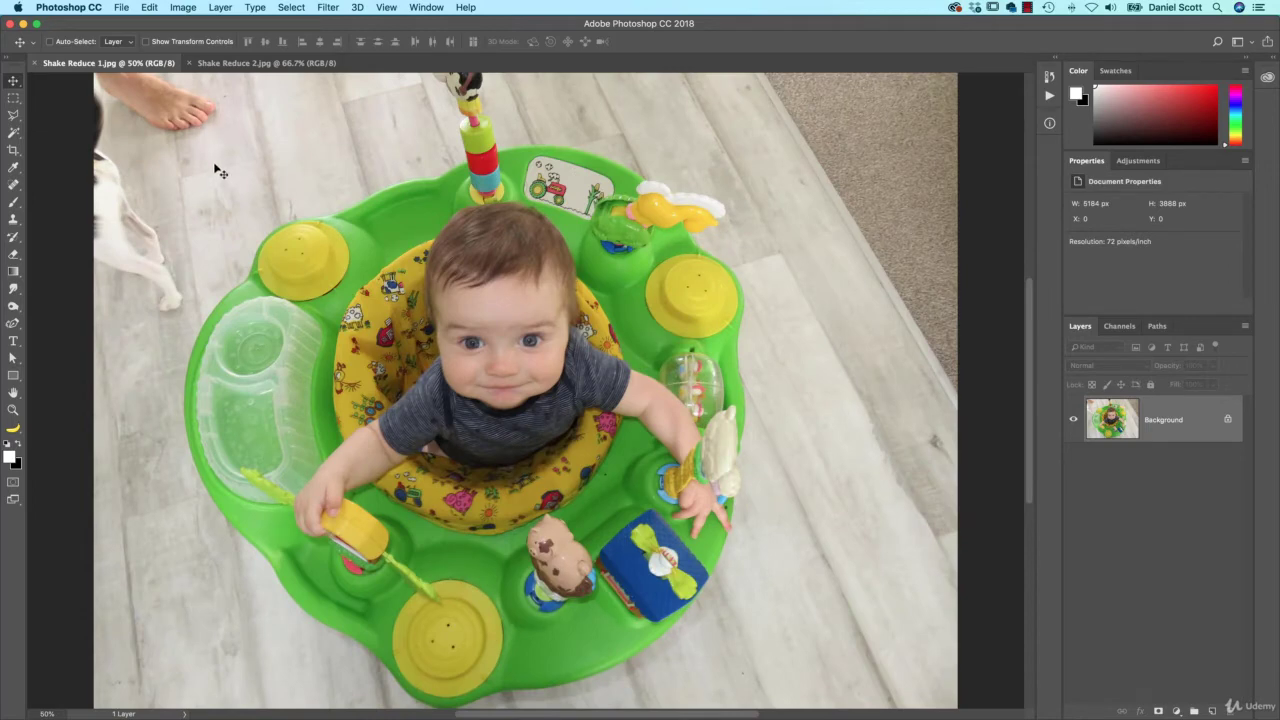
left_click(255, 63)
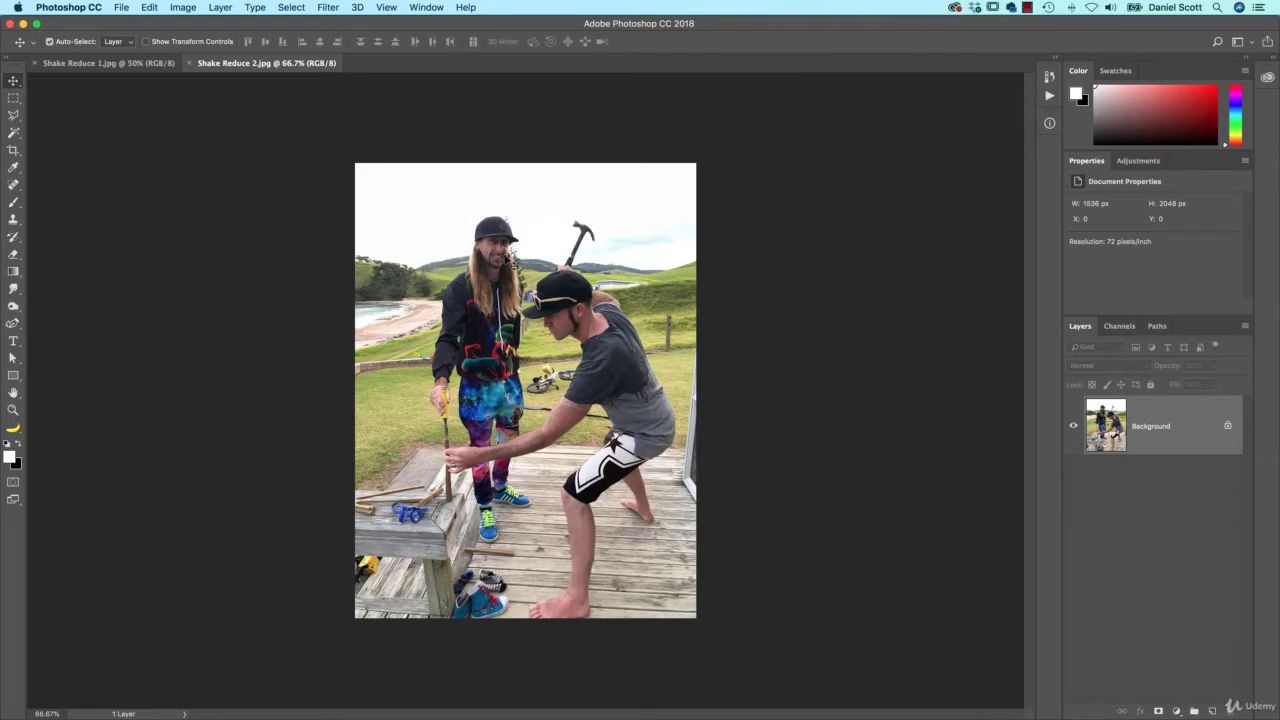
key("super+1")
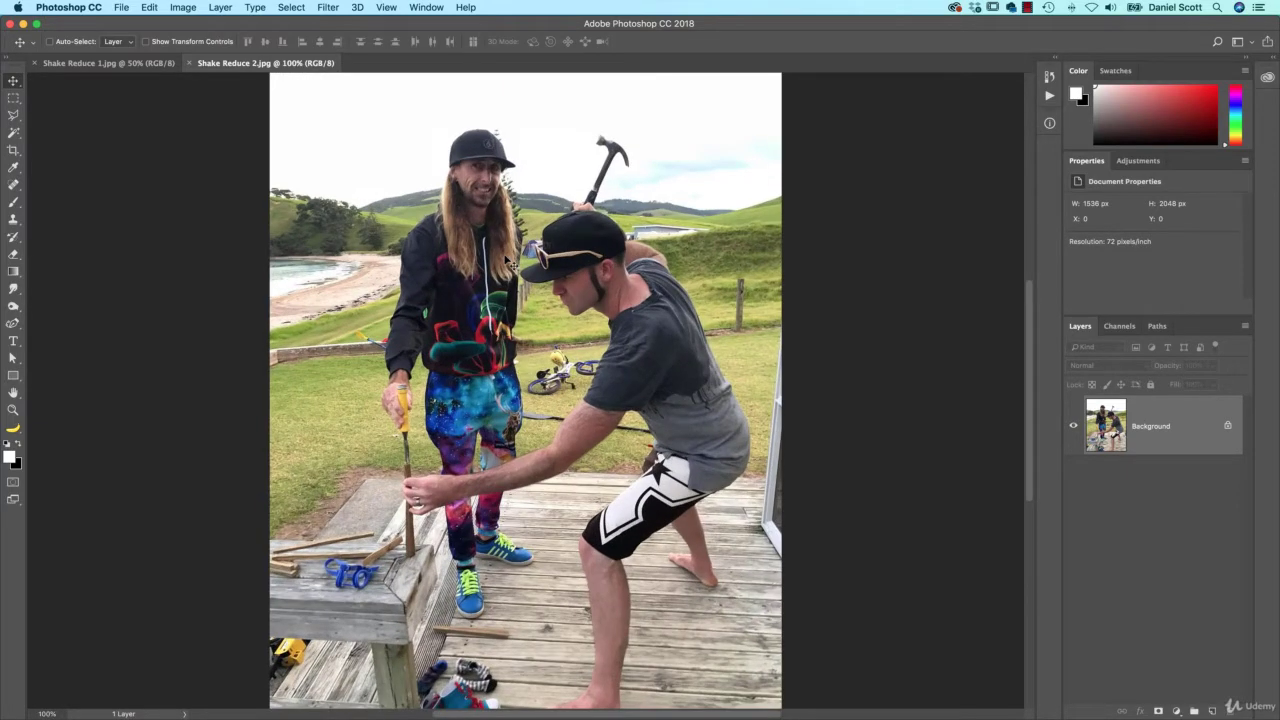
Convert the Background layer of Shake Reduce 1.jpg to a smart object.
left_click(108, 63)
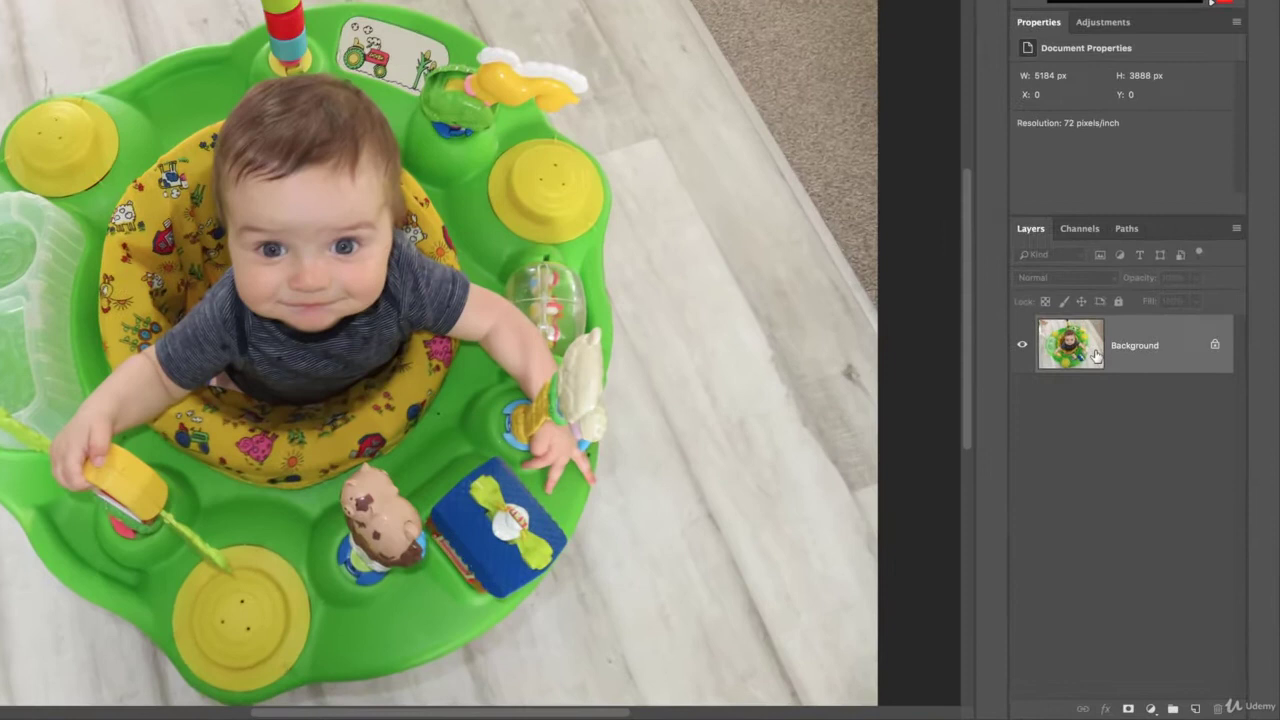
right_click(1188, 424)
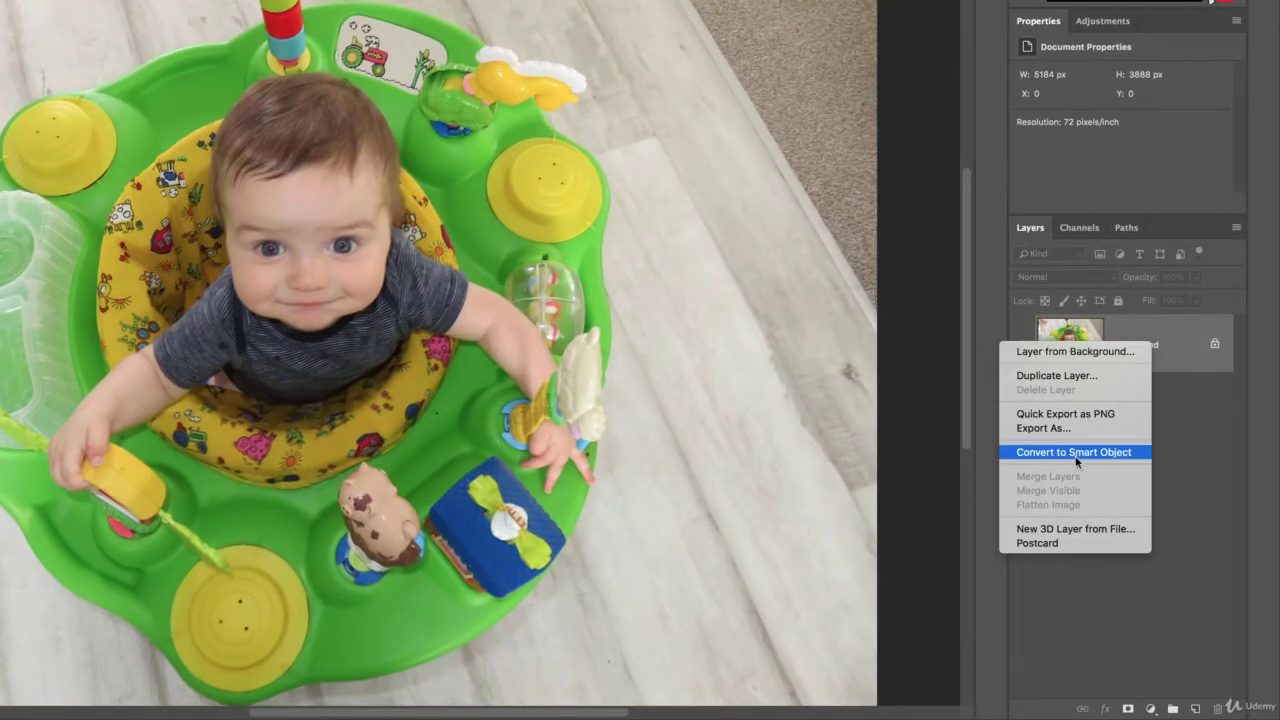
left_click(1012, 456)
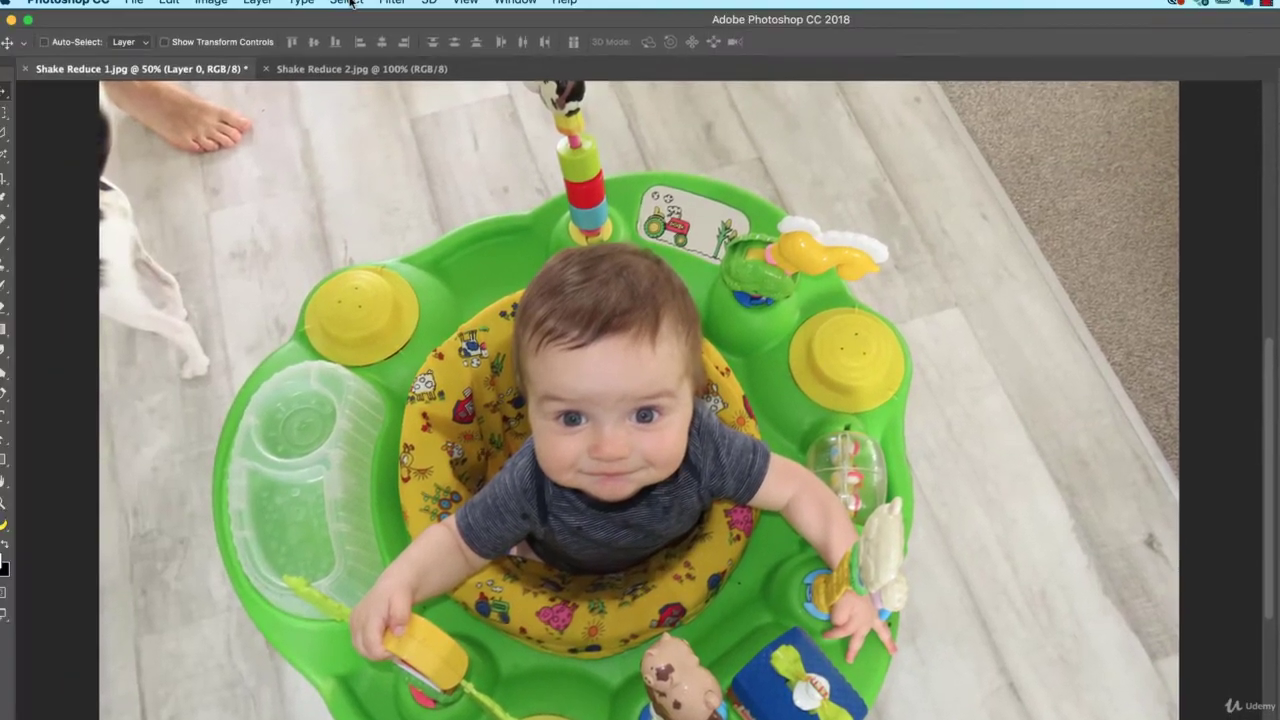
Start the Shake Reduction filter on the smart object, collapse its advanced settings and centre the detail preview on the baby's eyes.
left_click(409, 10)
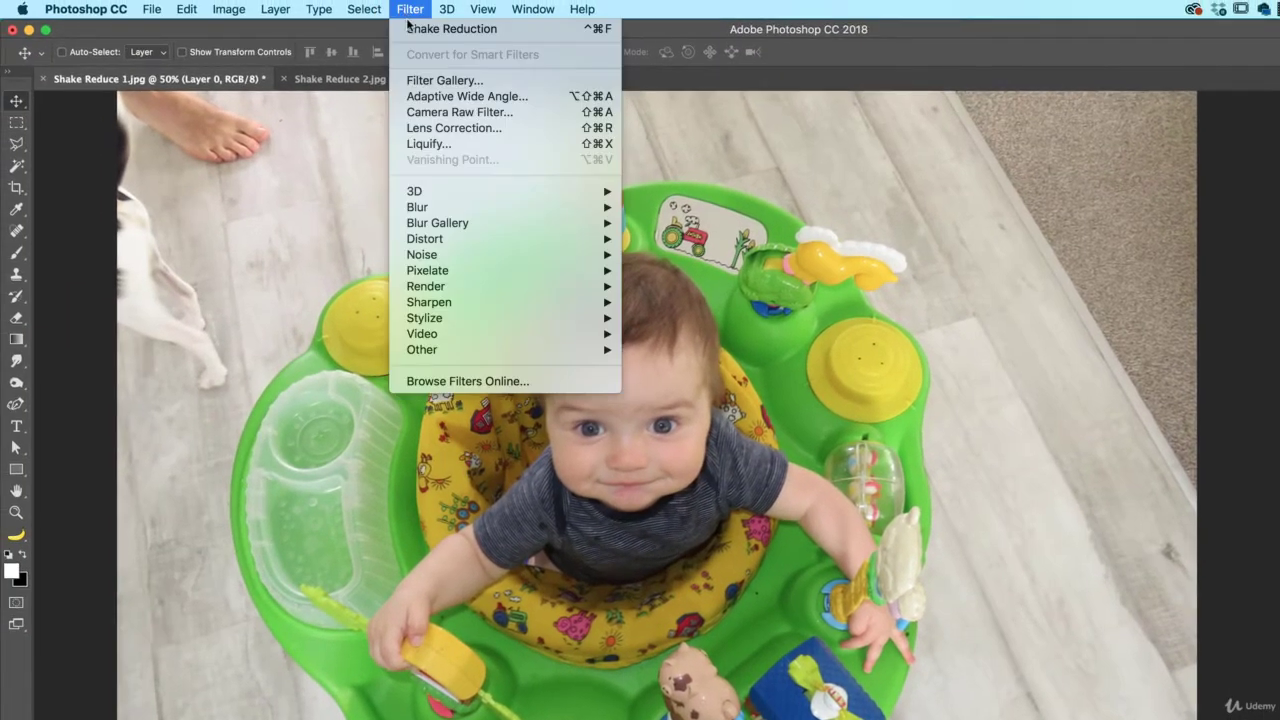
mouse_move(440, 302)
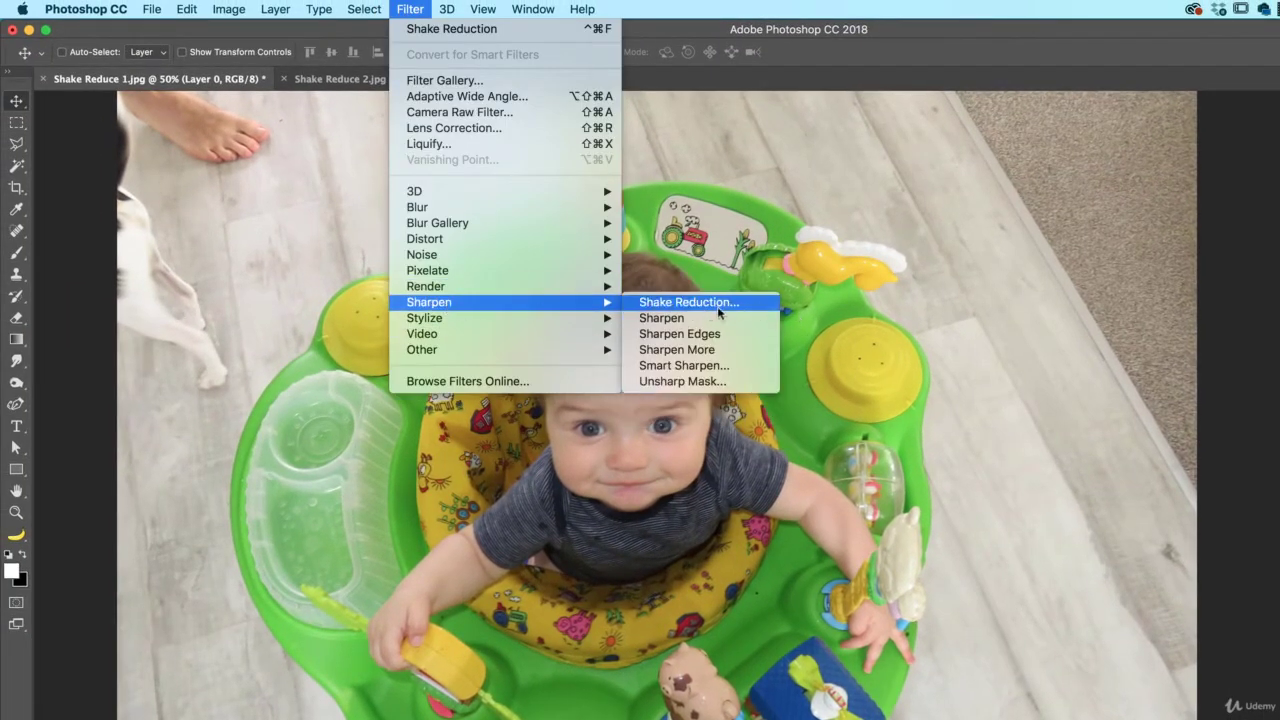
left_click(668, 302)
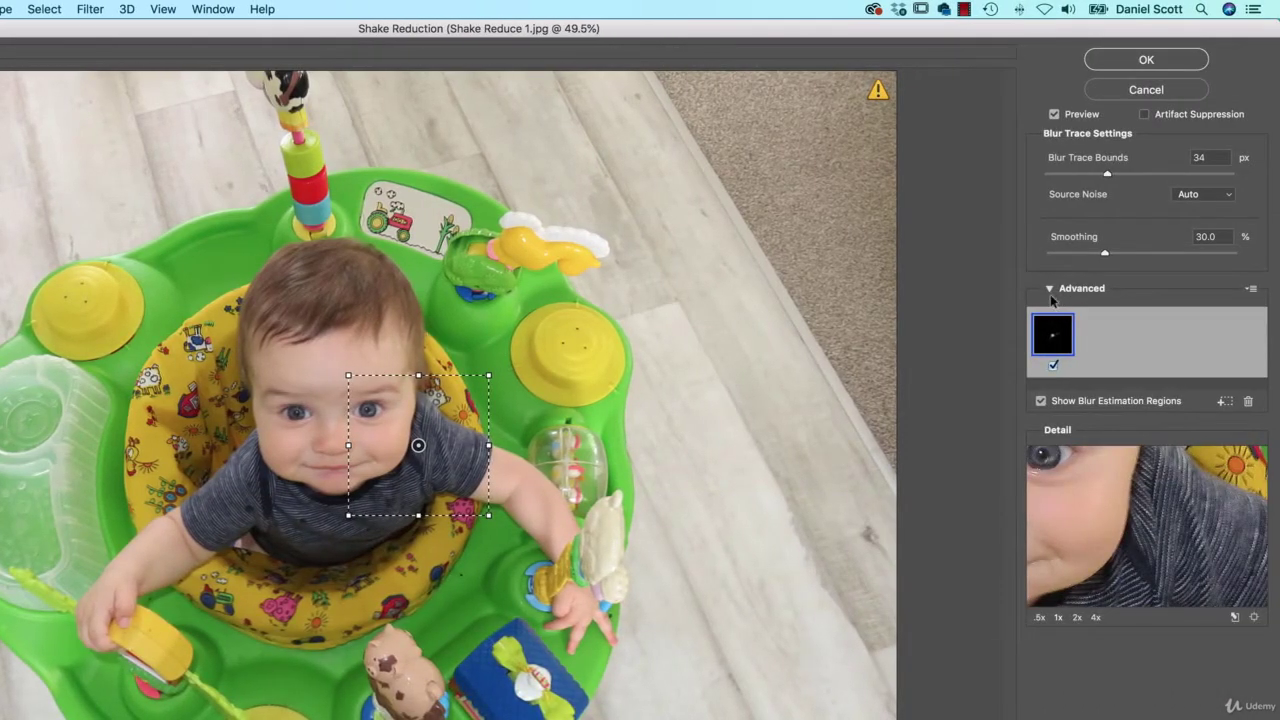
left_click(1049, 289)
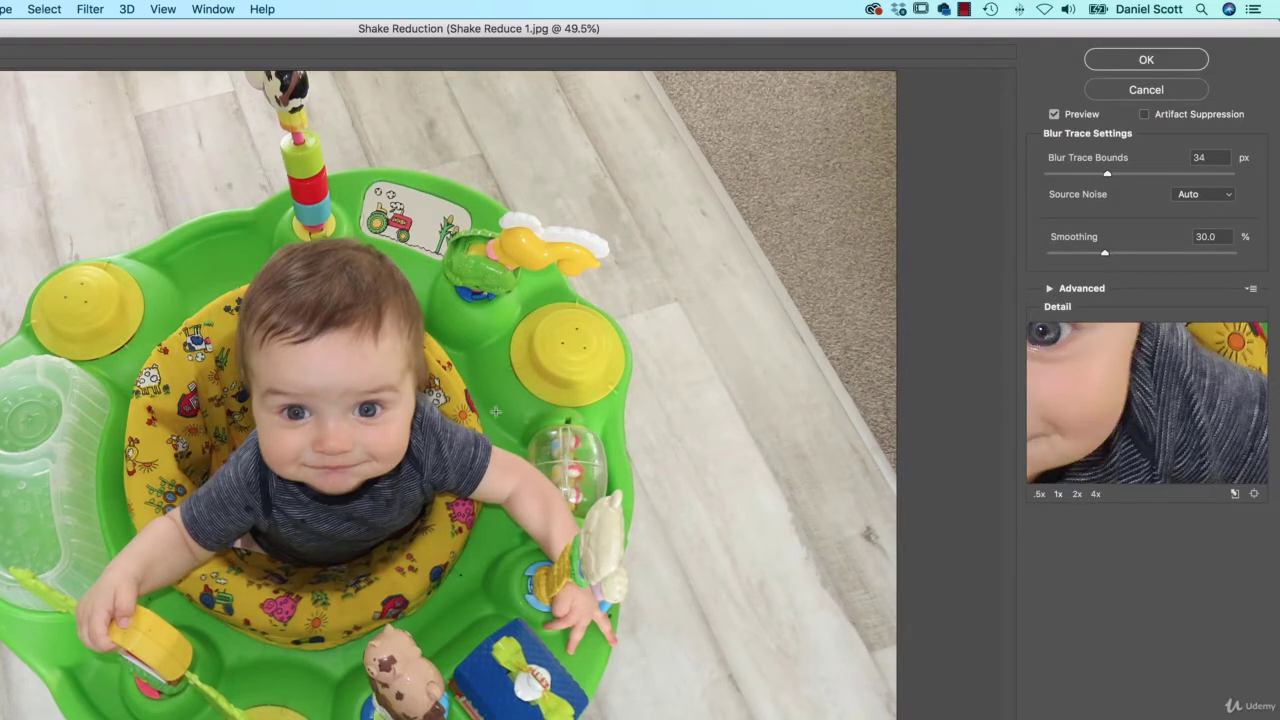
left_click(334, 406)
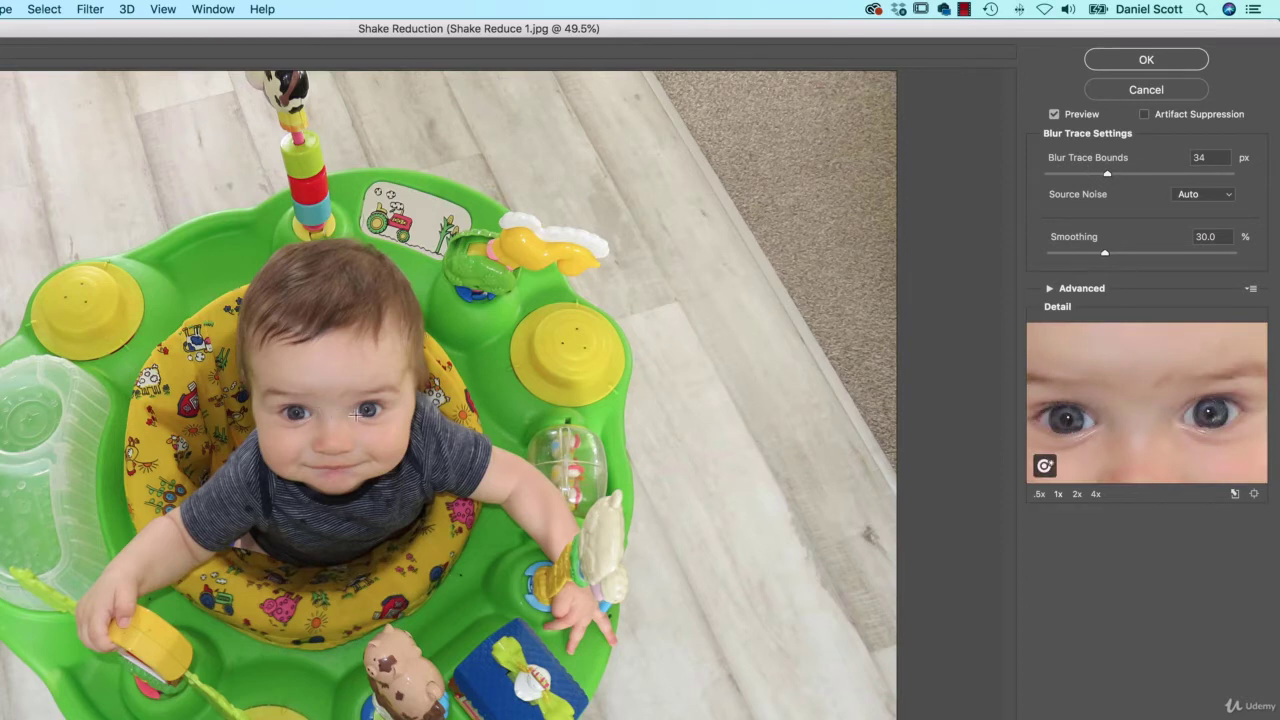
left_click(330, 413)
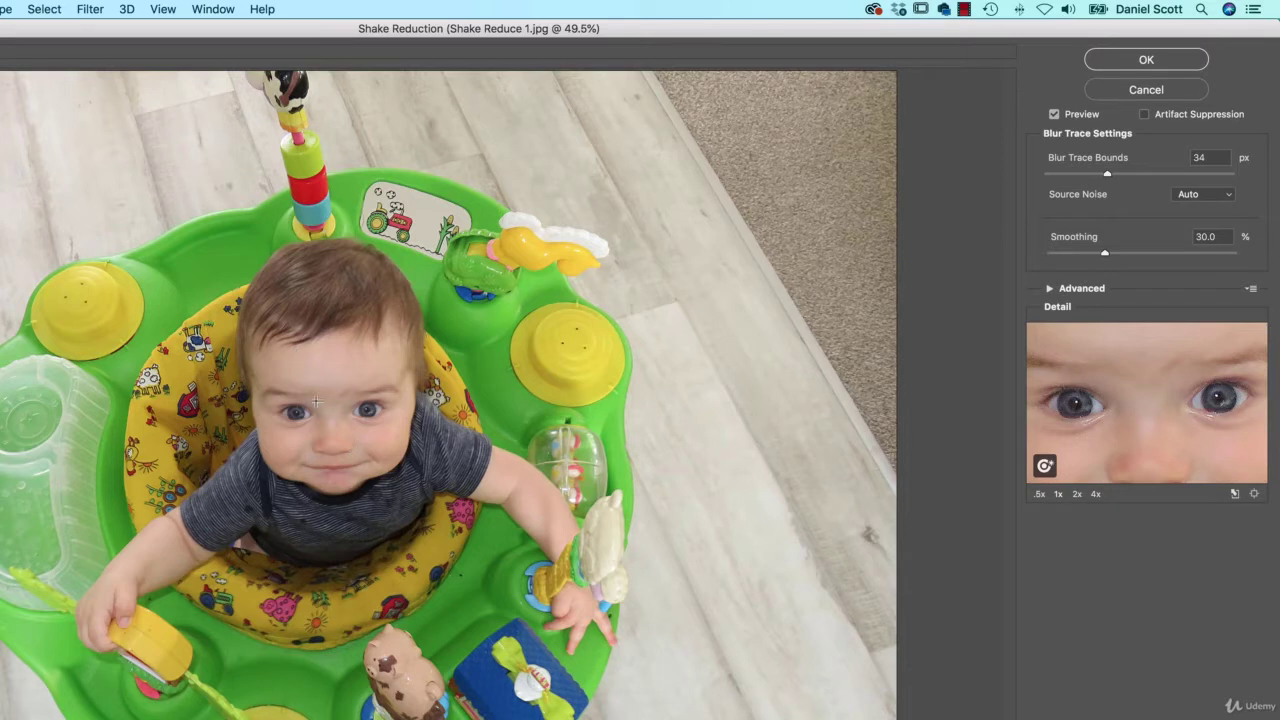
Enable Artifact Suppression and set the Blur Trace Bounds to 17 px after trying smaller and larger traces.
left_click(1144, 115)
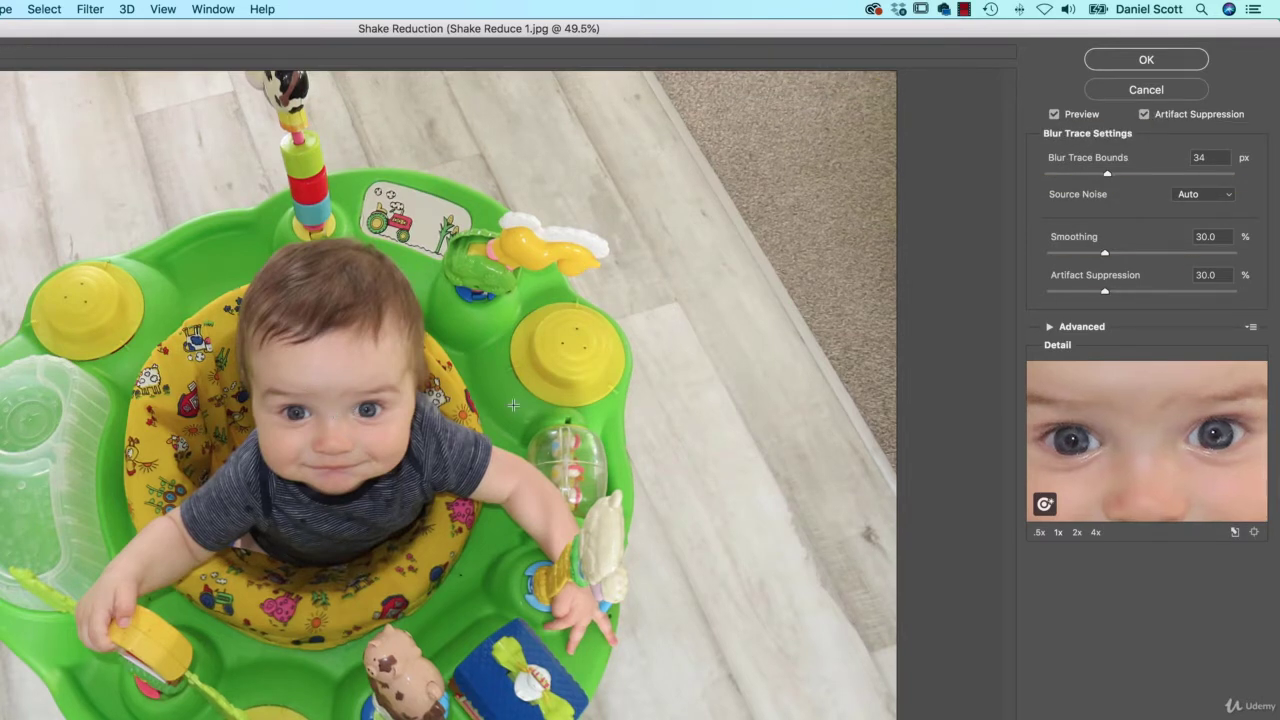
left_click(1070, 174)
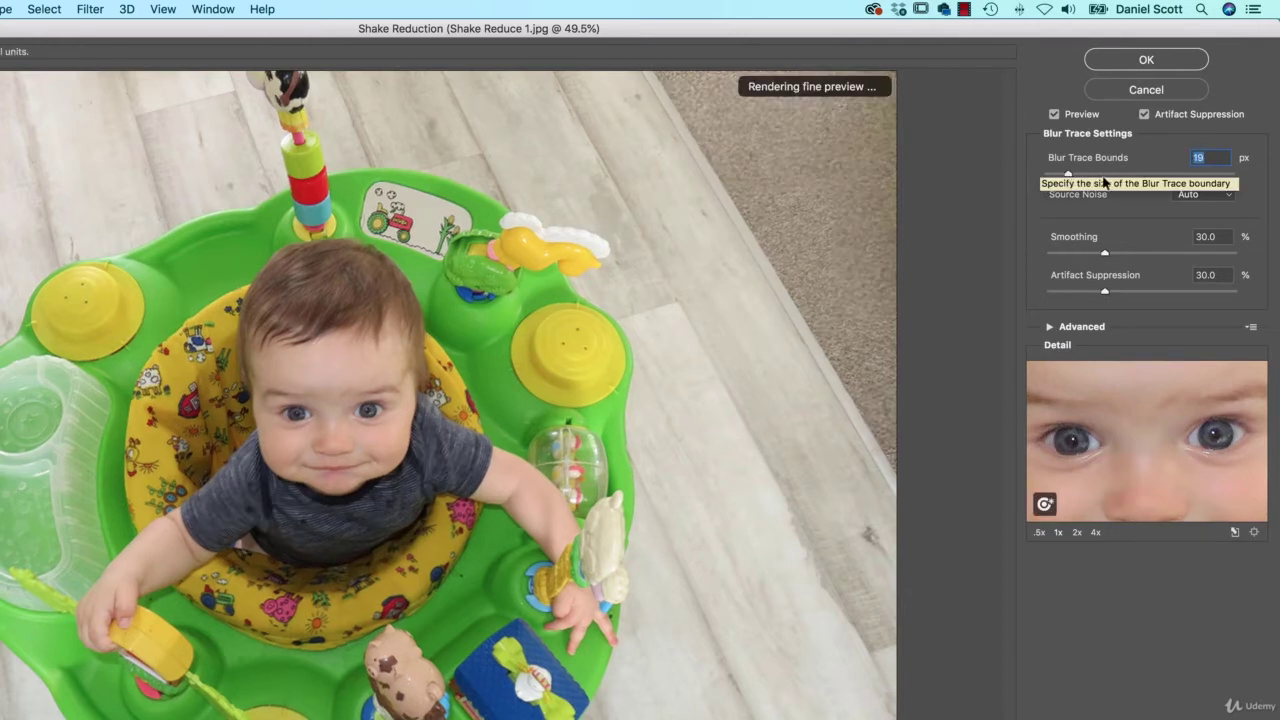
left_click(1186, 174)
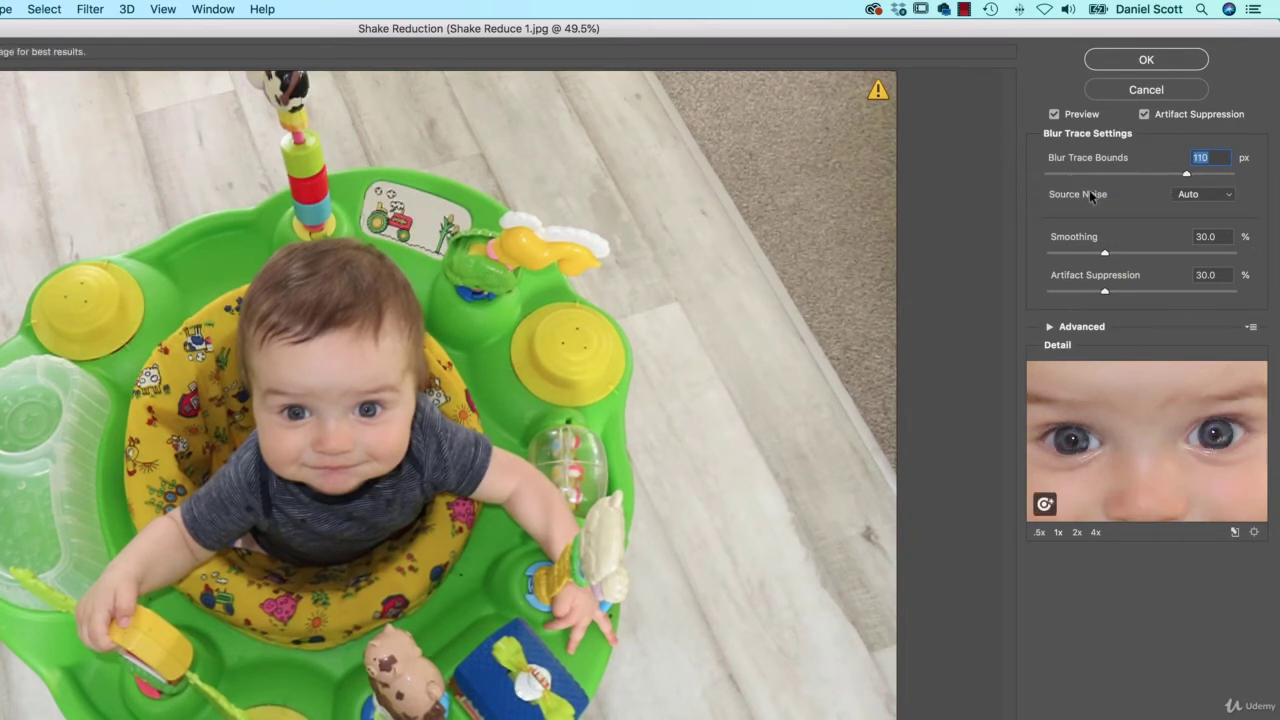
left_click_drag(1083, 174, 1065, 176)
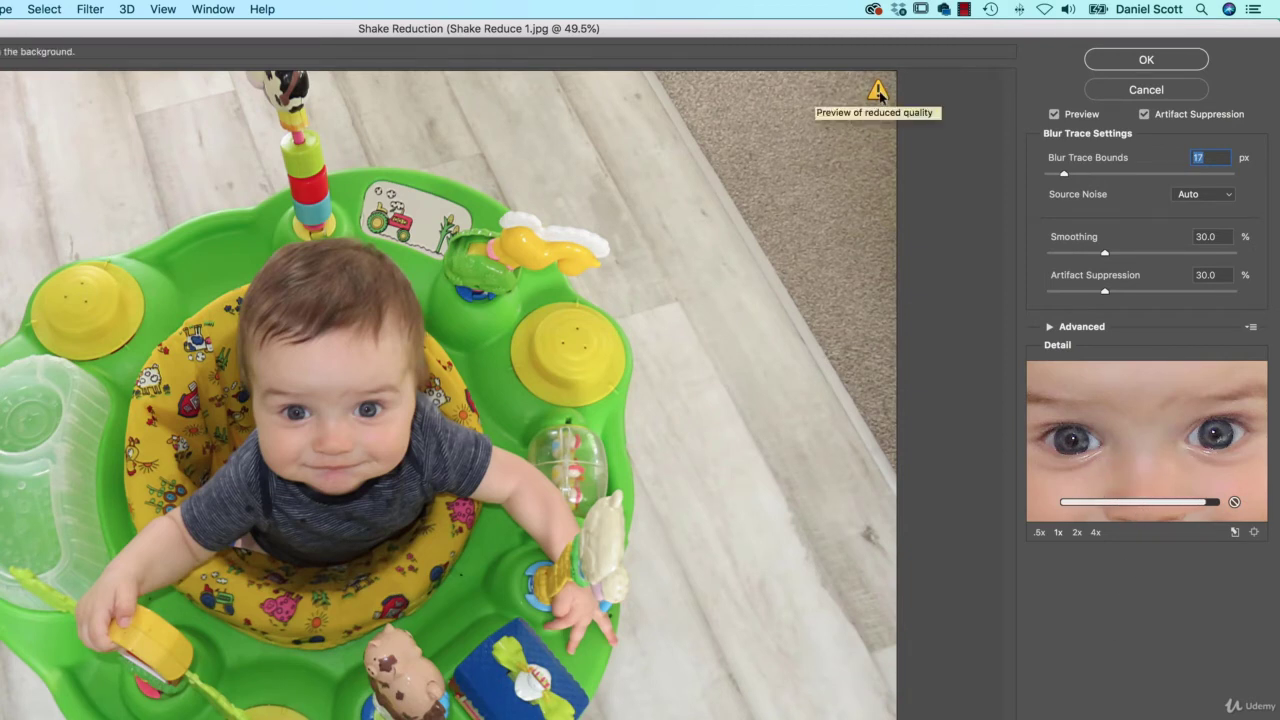
left_click(876, 94)
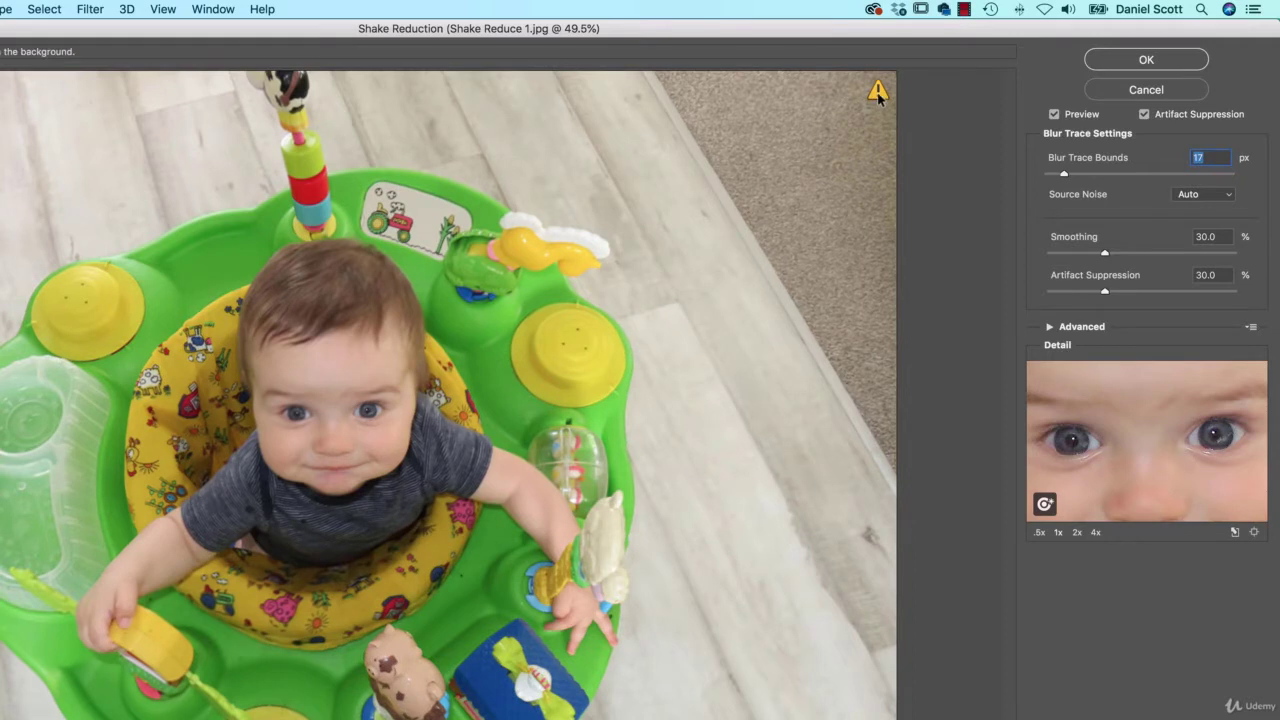
mouse_move(878, 95)
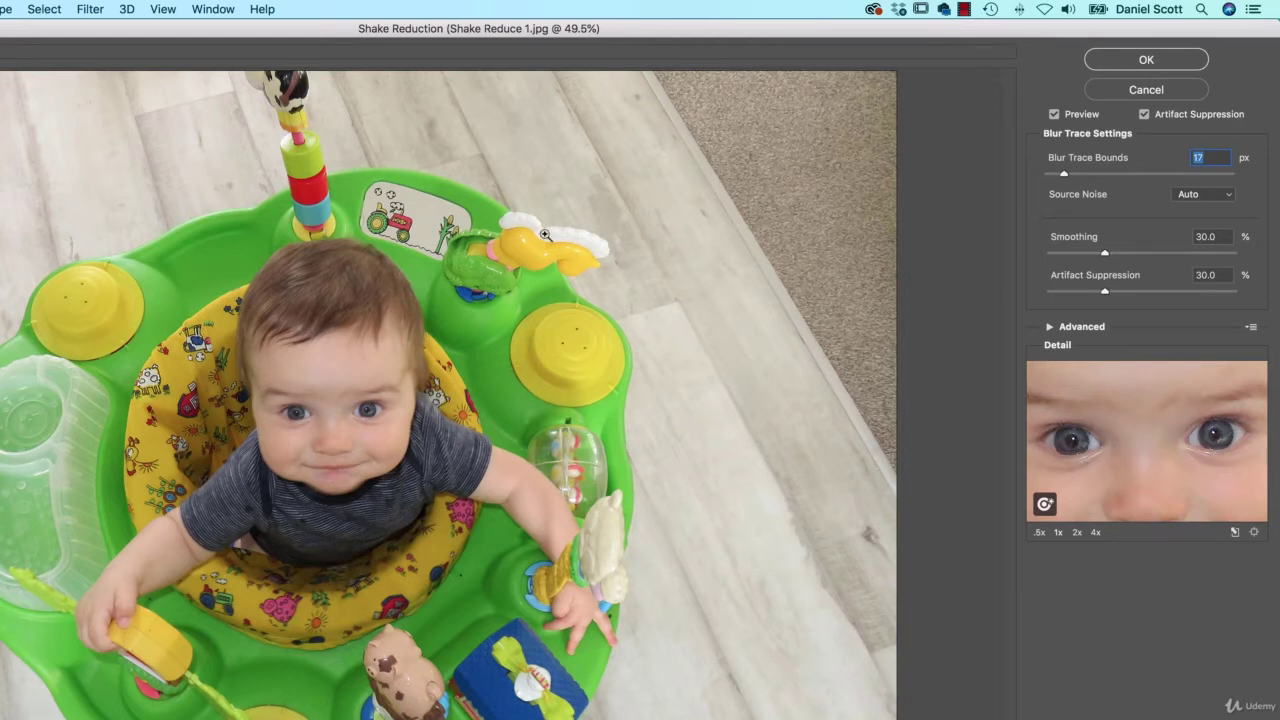
Inspect the baby's face up close and compare the original with the Shake Reduction preview several times.
left_click(545, 234)
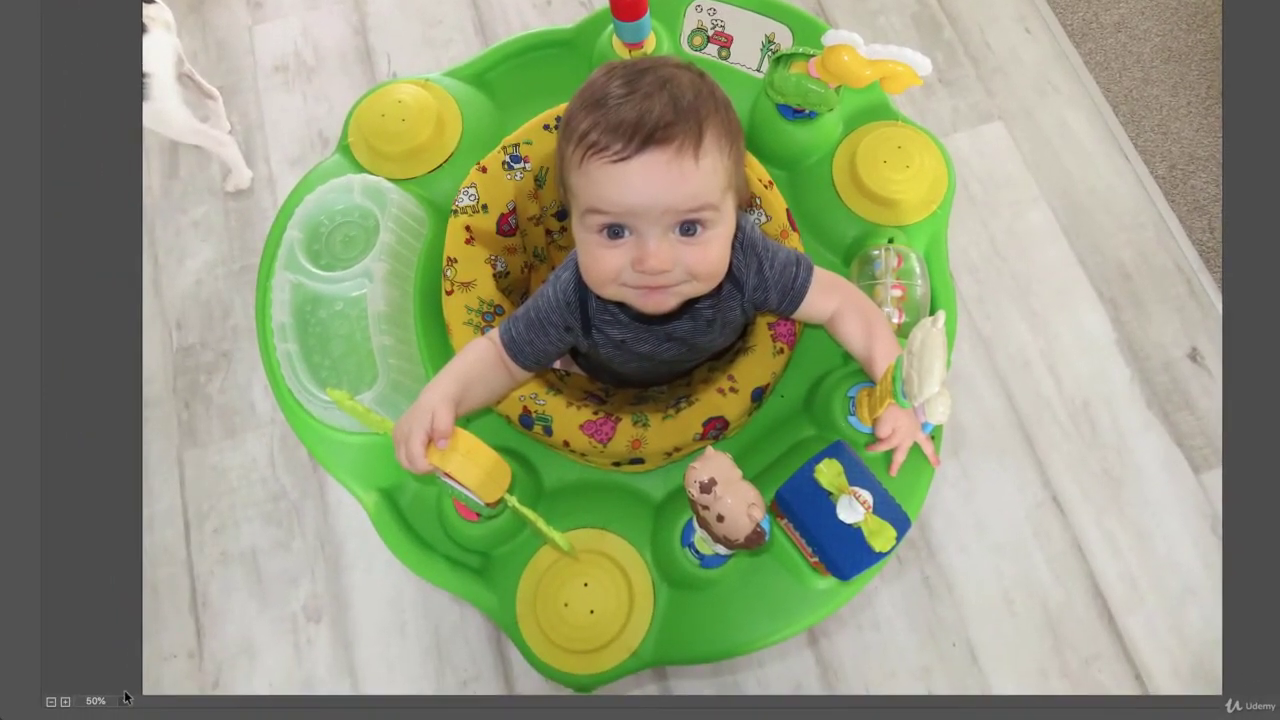
left_click(128, 702)
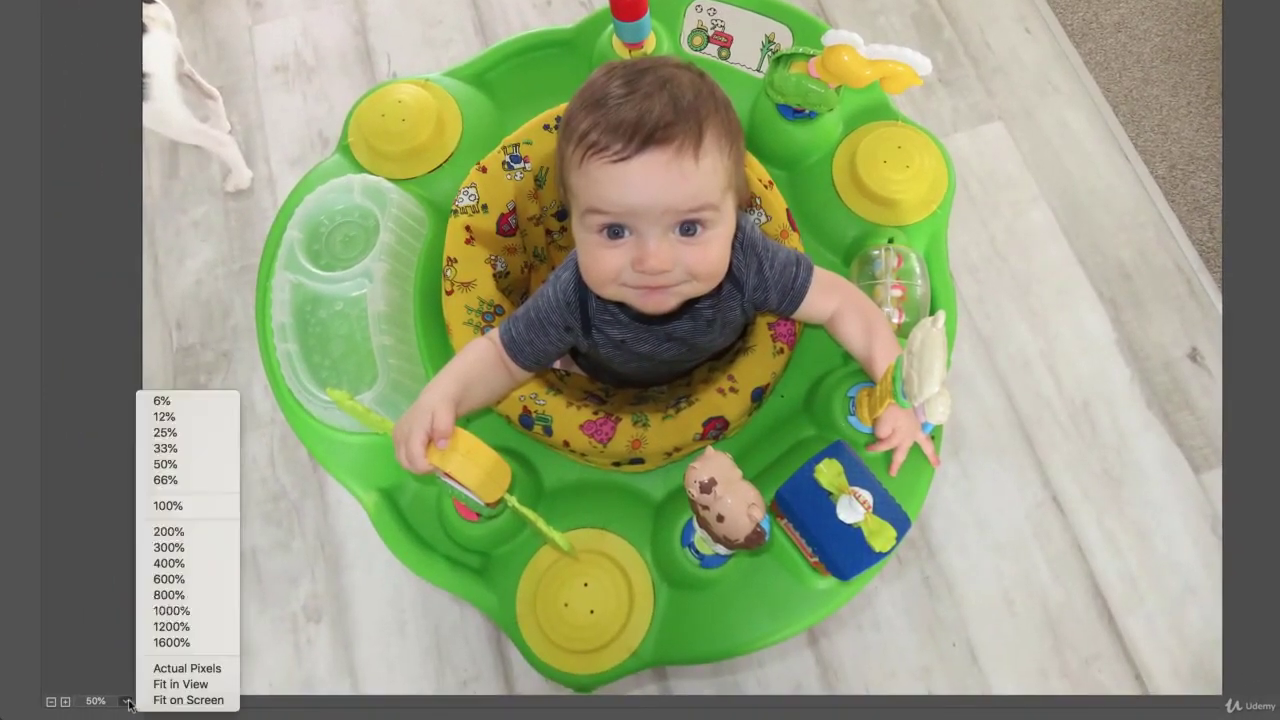
left_click(168, 505)
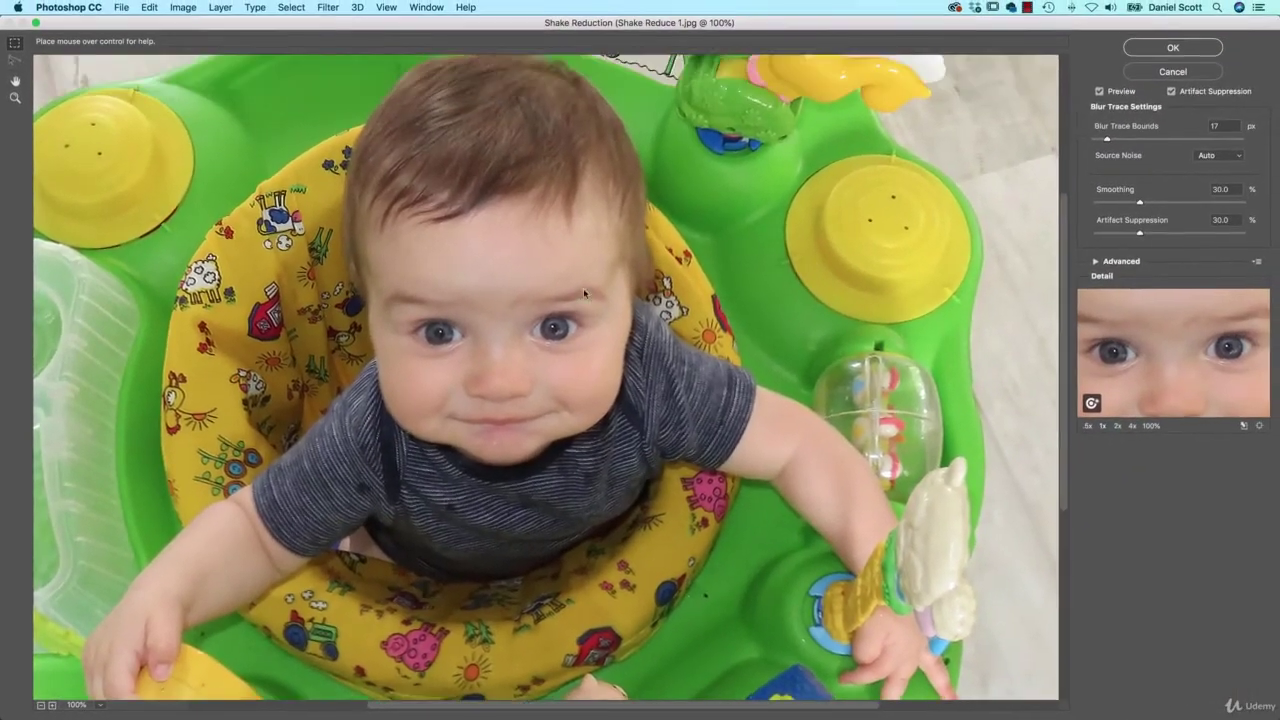
left_click_drag(735, 177, 785, 244)
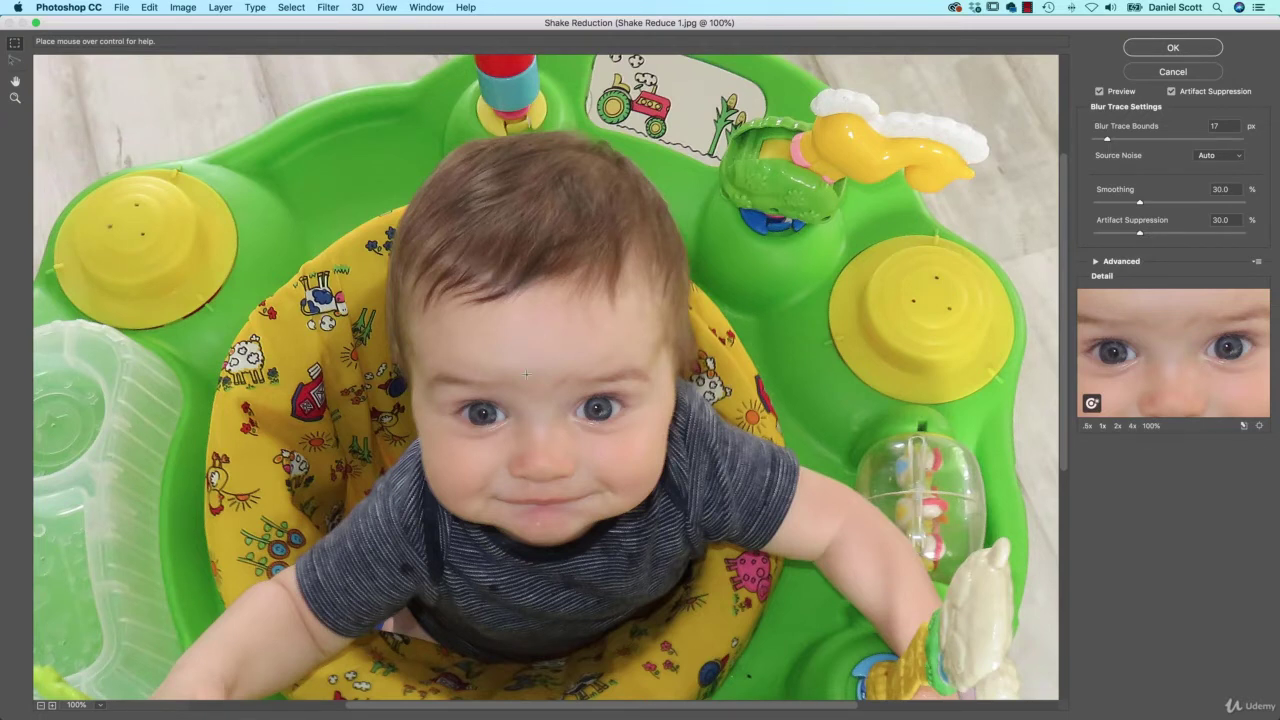
key("super+minus")
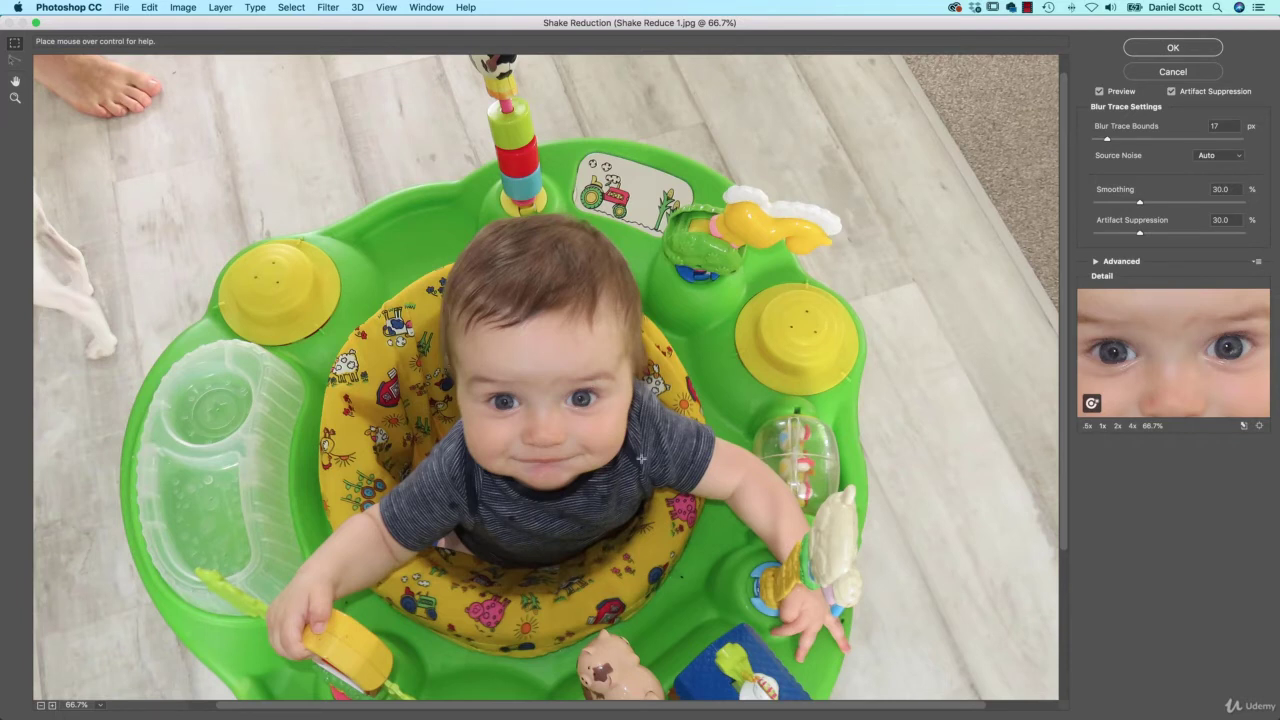
key("p")
key("p")
key("p")
key("p")
key("p")
key("p")
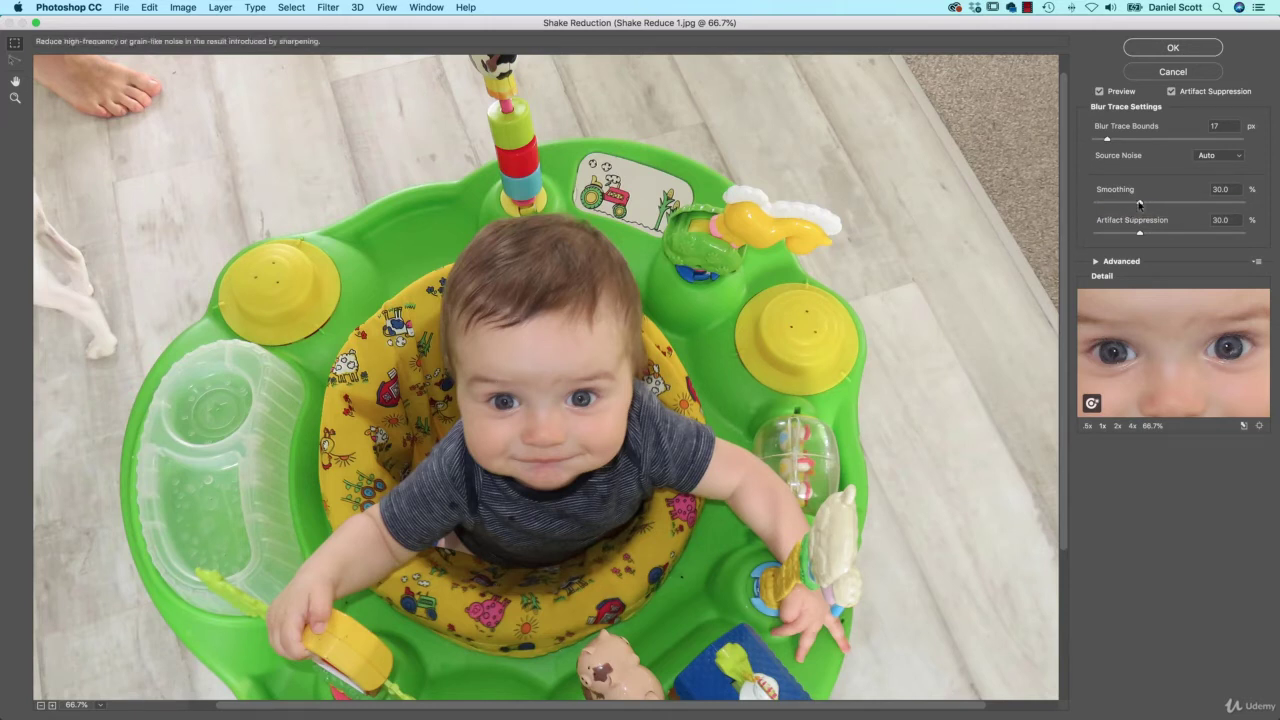
Try Smoothing at 82.7%, check it against the original image, and set Smoothing to 16.4%.
left_click_drag(1139, 202, 1217, 202)
mouse_move(1043, 72)
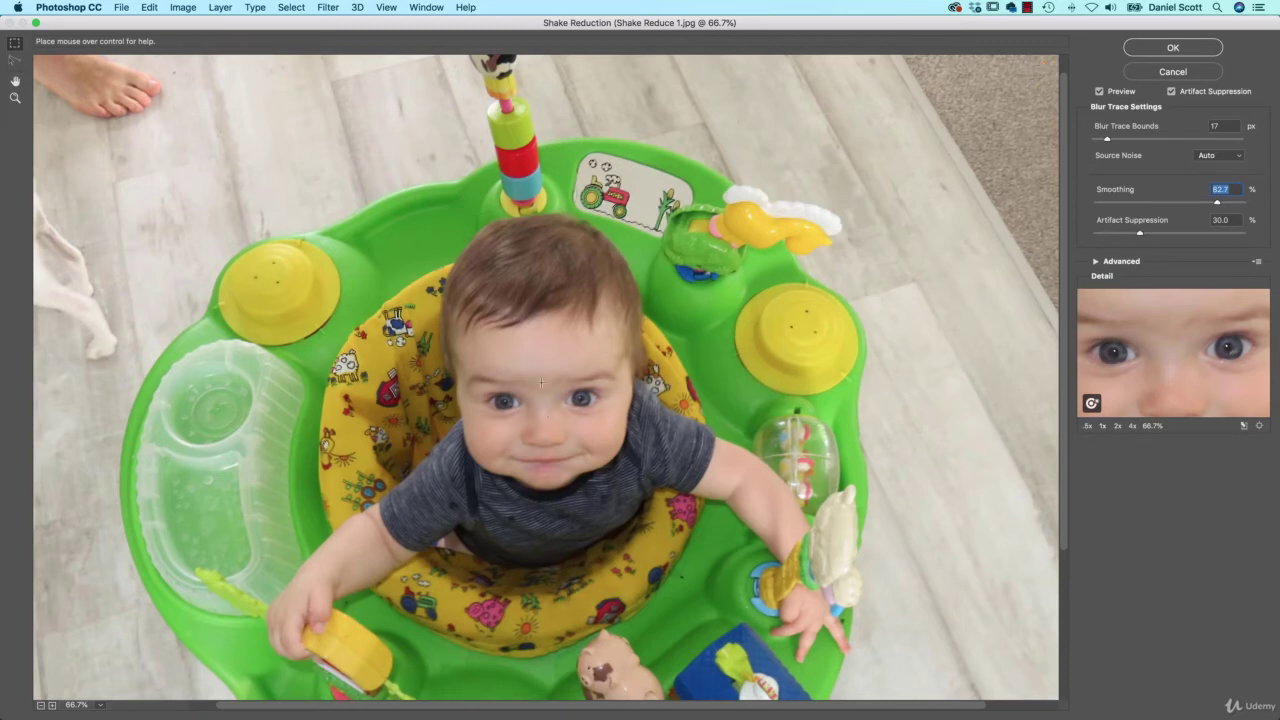
left_click(1099, 91)
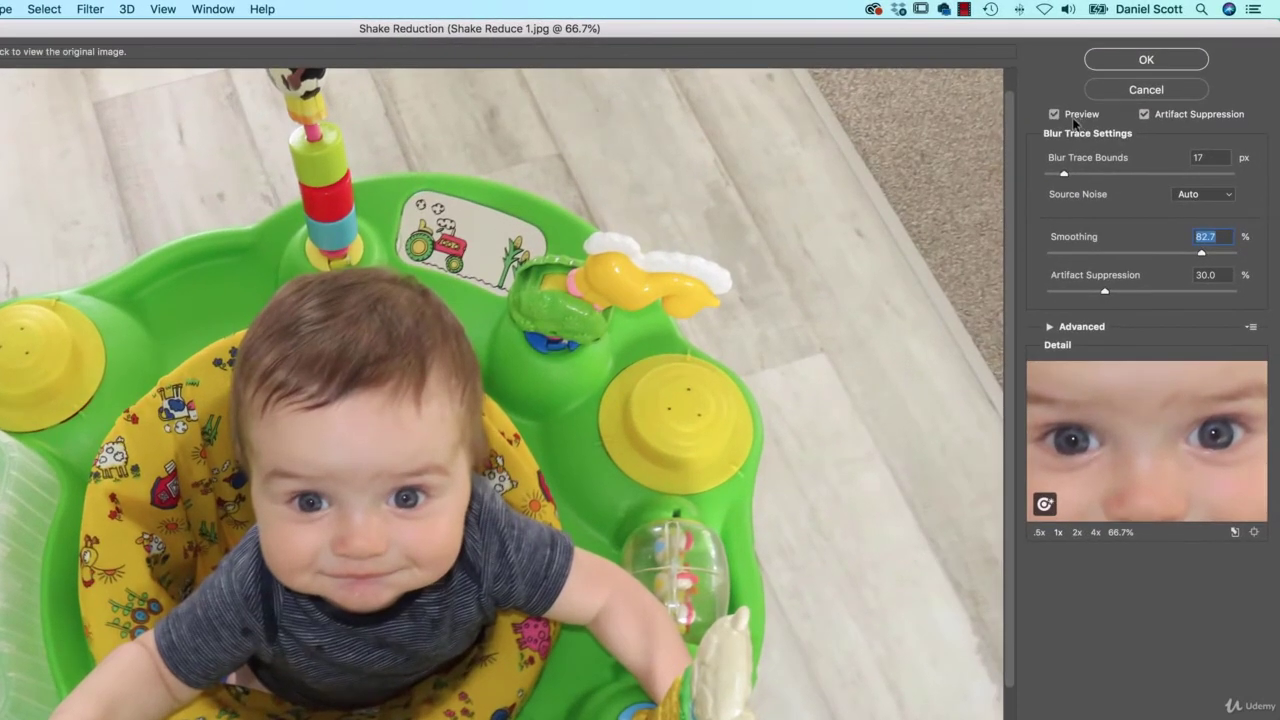
left_click_drag(1201, 253, 1079, 253)
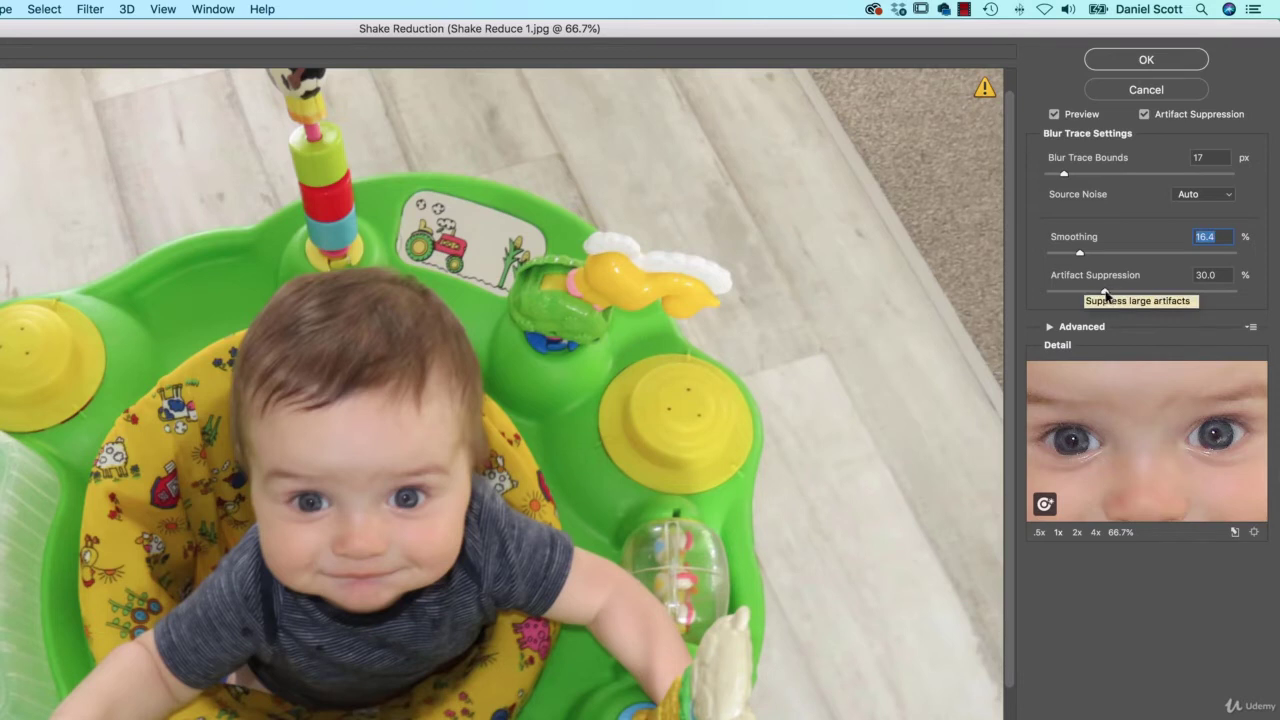
Test low and high Artifact Suppression amounts, then disable the option and apply the Shake Reduction filter.
left_click_drag(1105, 291, 1042, 292)
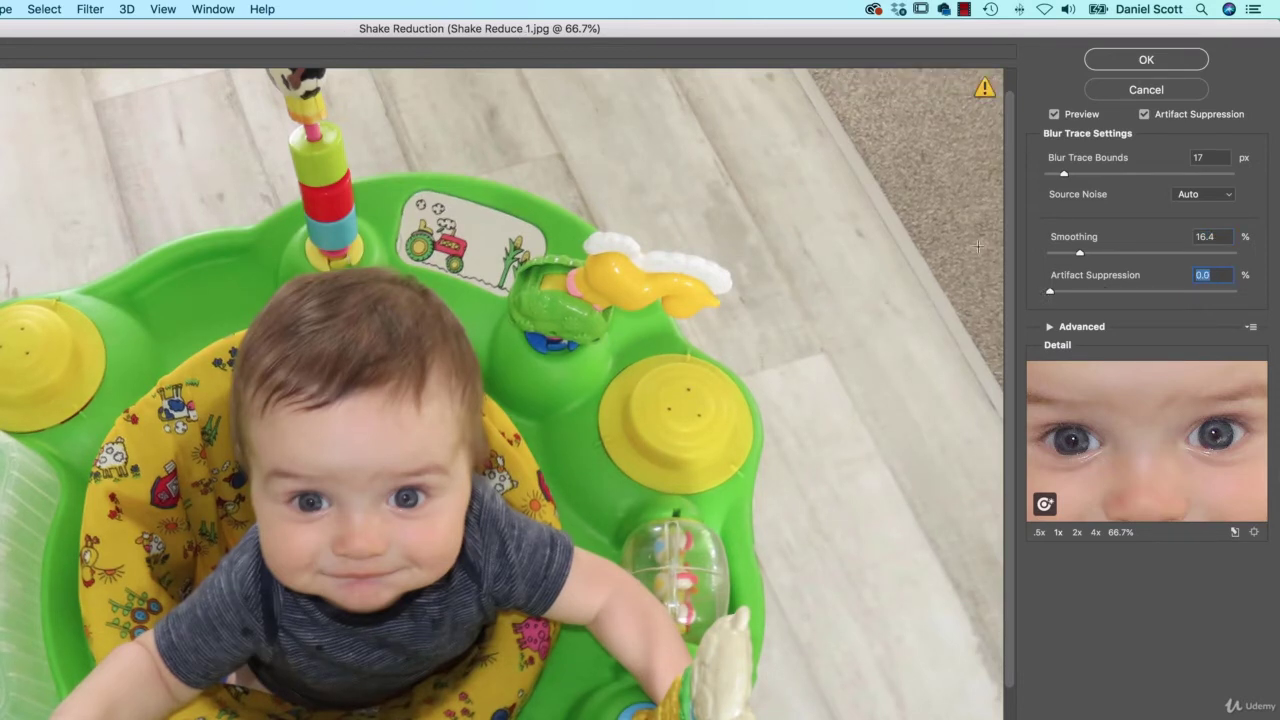
left_click_drag(1052, 293, 1266, 300)
left_click(1176, 117)
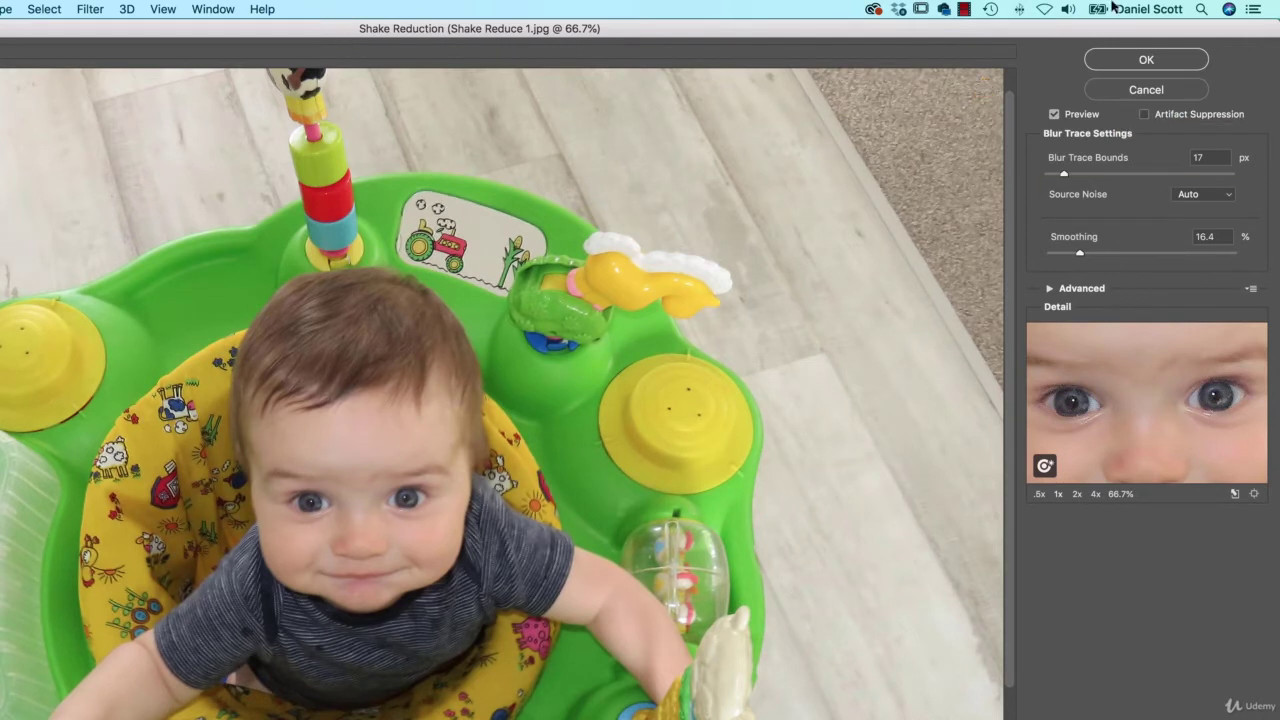
left_click(1136, 60)
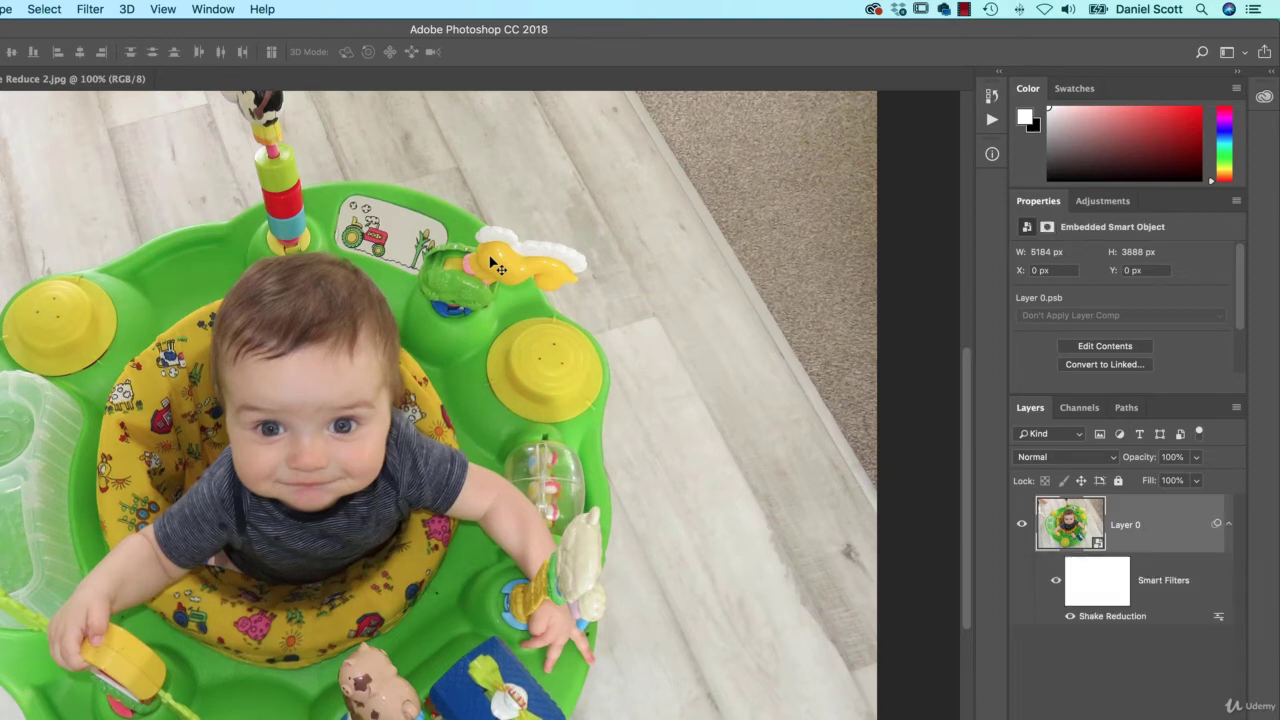
key("super+plus")
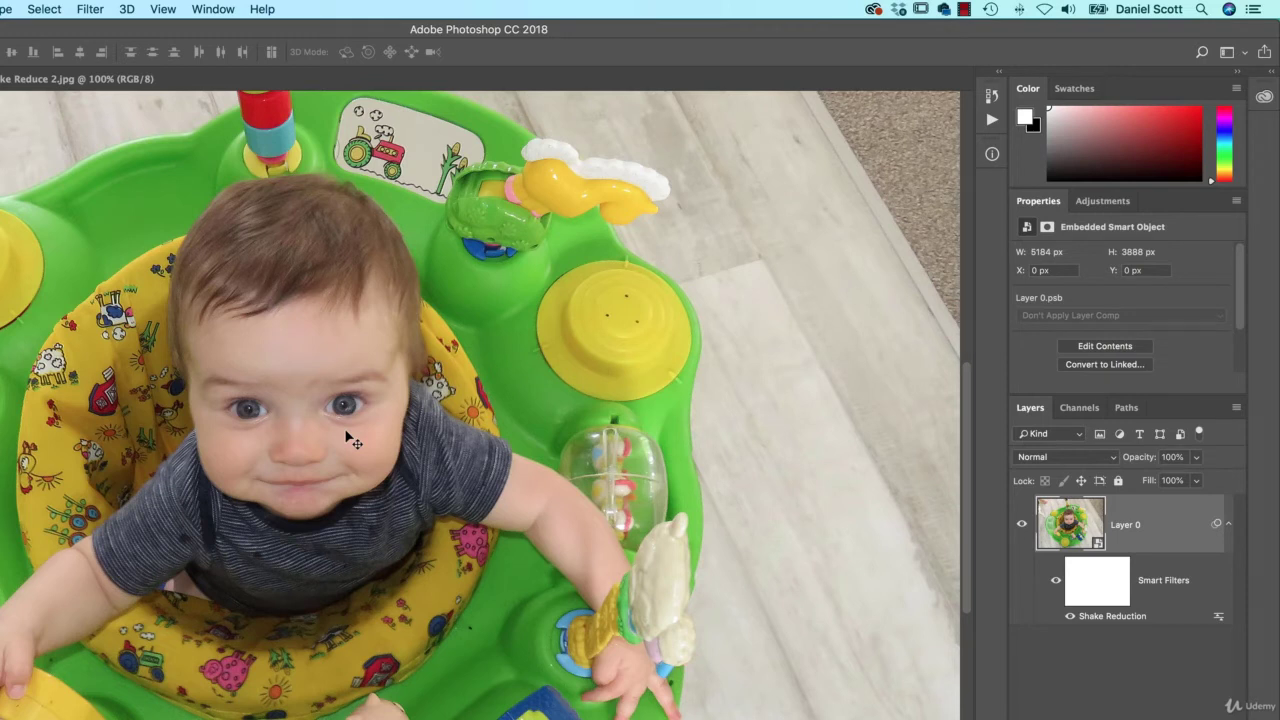
Compare the smart filter on and off, then select its mask and paint black beside the baby's torso toward the hand.
left_click(1055, 582)
left_click(1055, 582)
left_click(1108, 585)
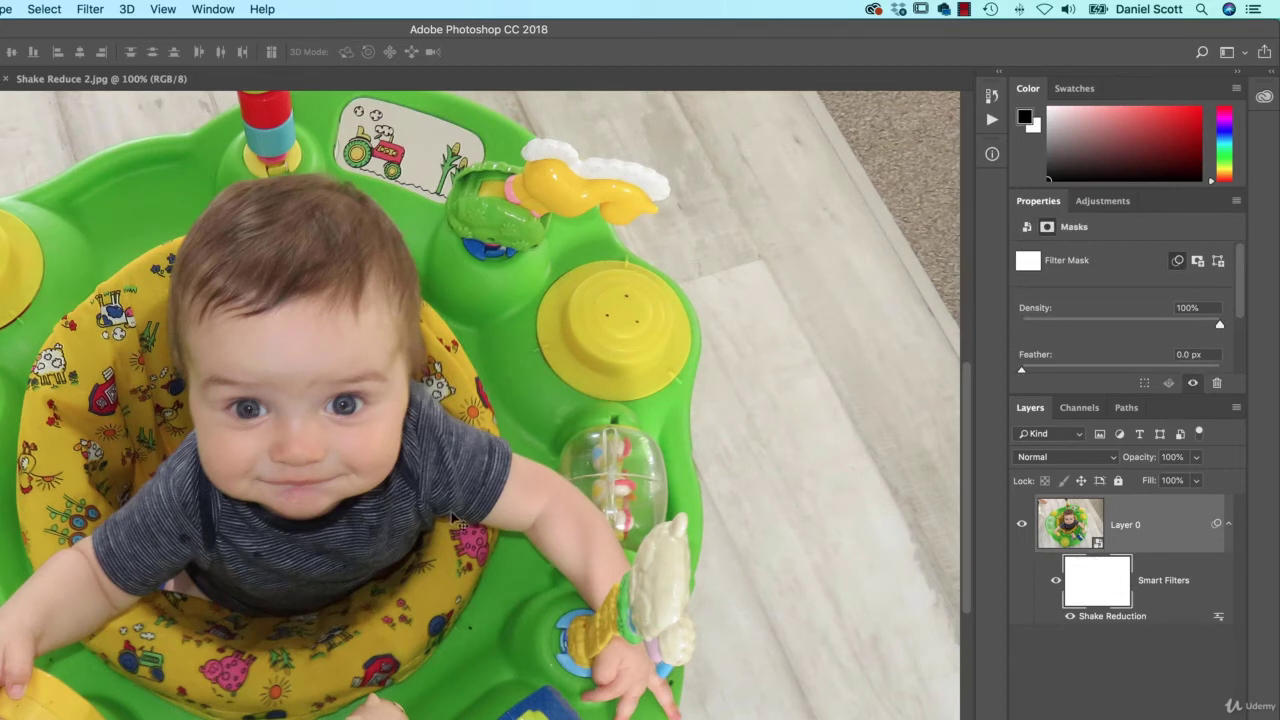
key("b")
left_click_drag(409, 530, 480, 528)
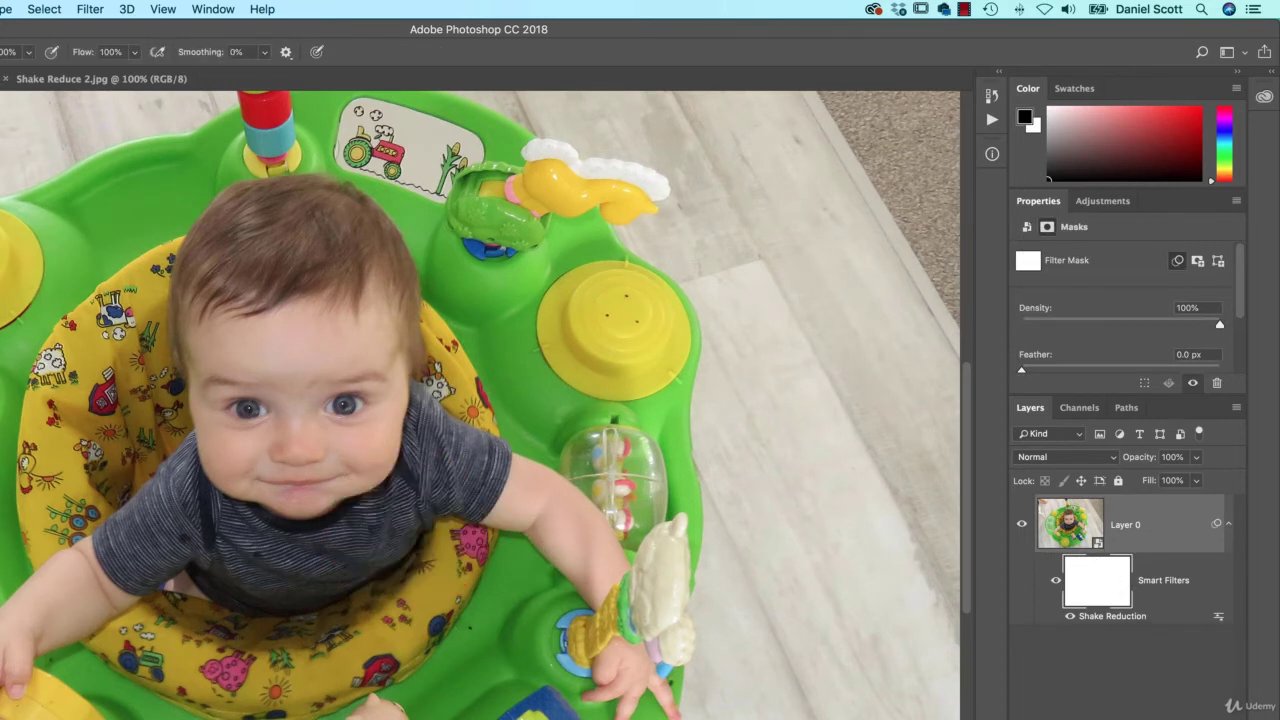
left_click_drag(640, 660, 575, 545)
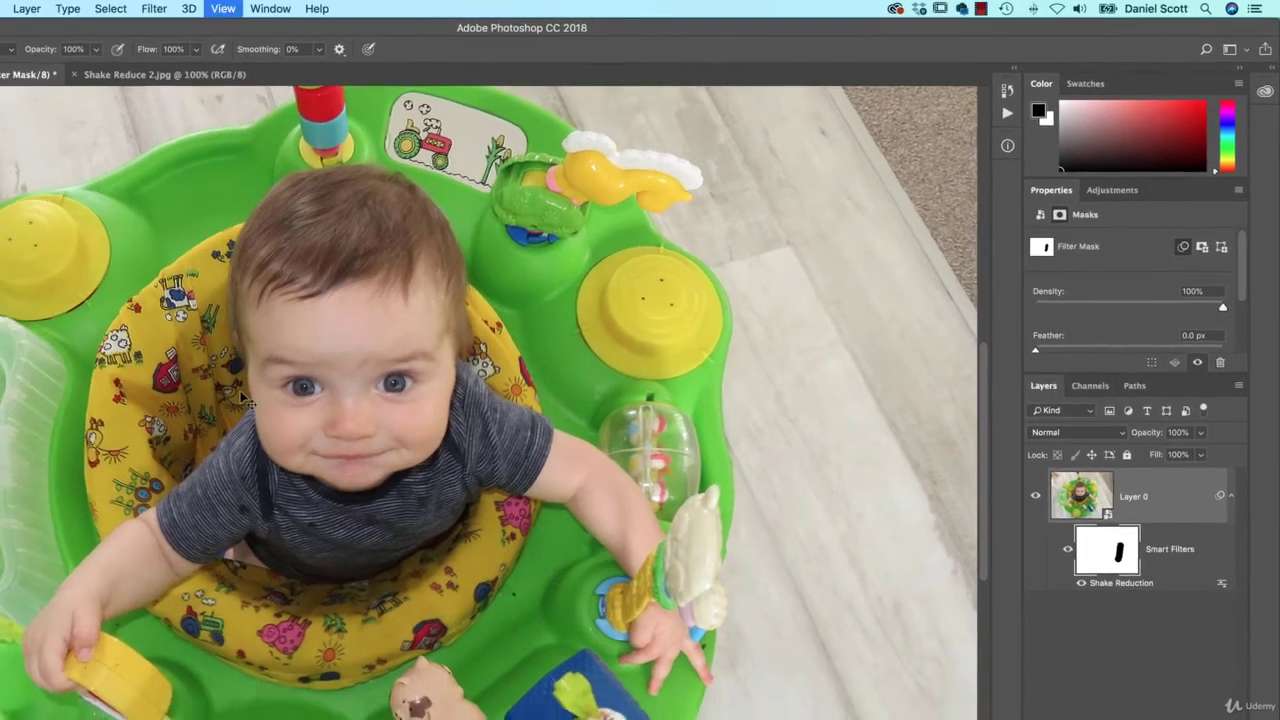
Continue painting black on the filter mask over the play seat and floor surrounding the baby.
key("super+minus")
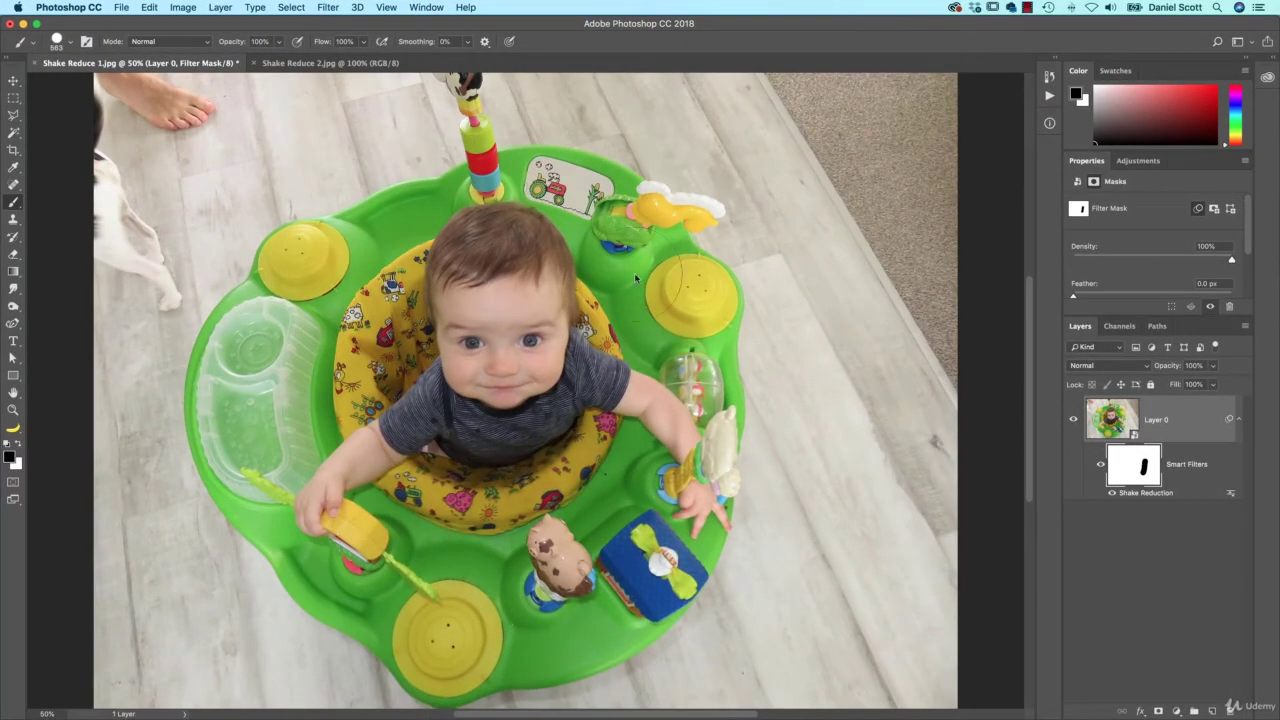
left_click_drag(616, 270, 626, 272)
mouse_move(532, 118)
left_mouse_down()
mouse_move(335, 186)
mouse_move(278, 322)
left_mouse_up()
mouse_move(388, 555)
left_mouse_down()
mouse_move(214, 394)
mouse_move(140, 390)
mouse_move(158, 136)
left_mouse_up()
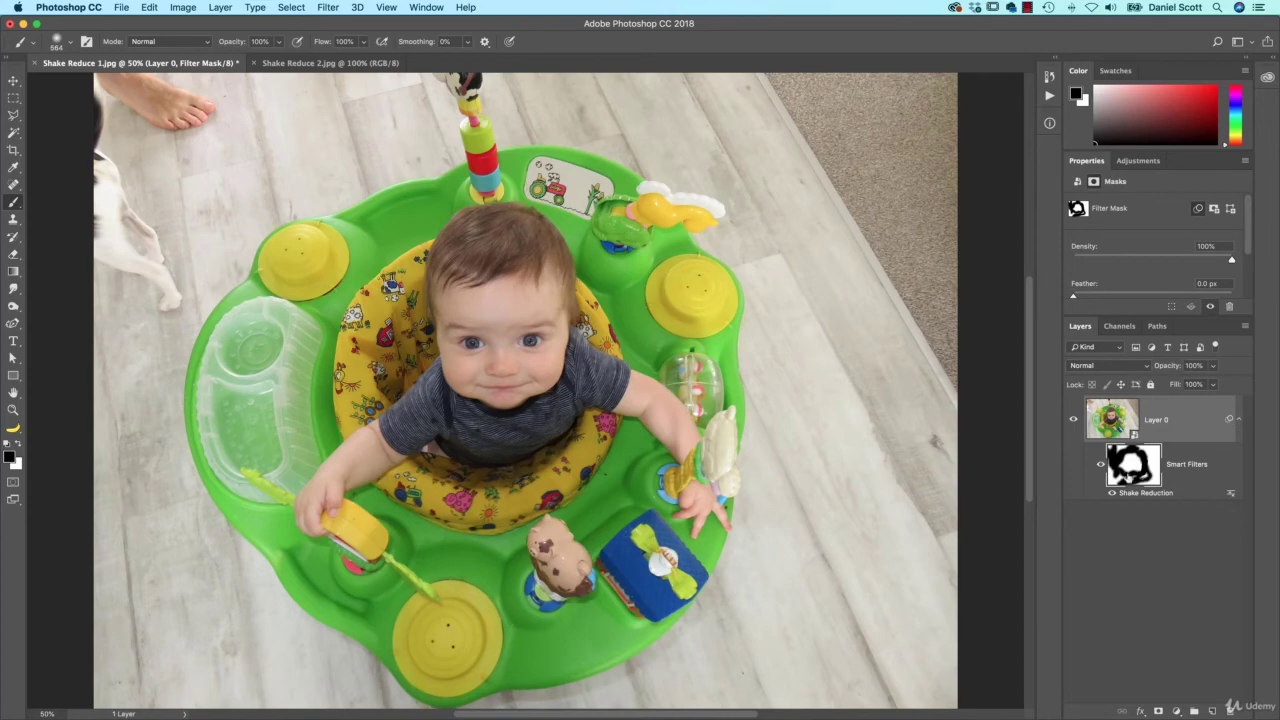
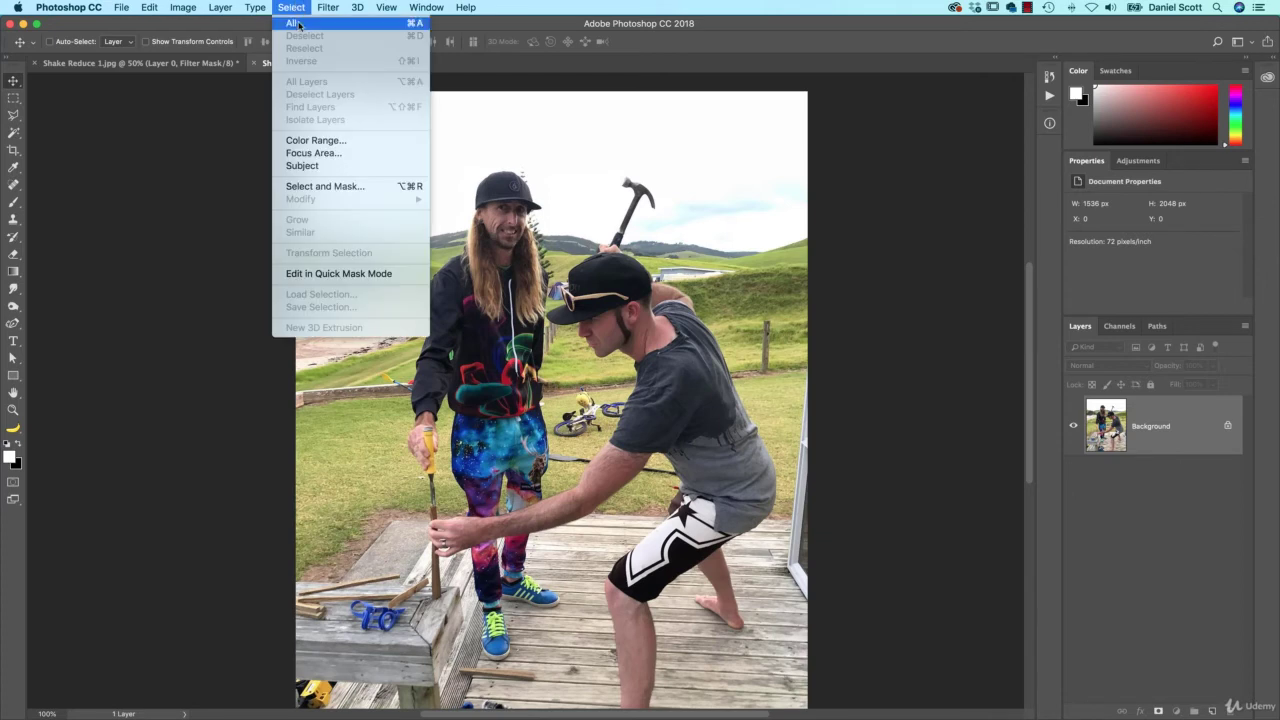
Convert the Background layer of Shake Reduce 2.jpg to a smart object and open the Shake Reduction filter.
left_click(1098, 479)
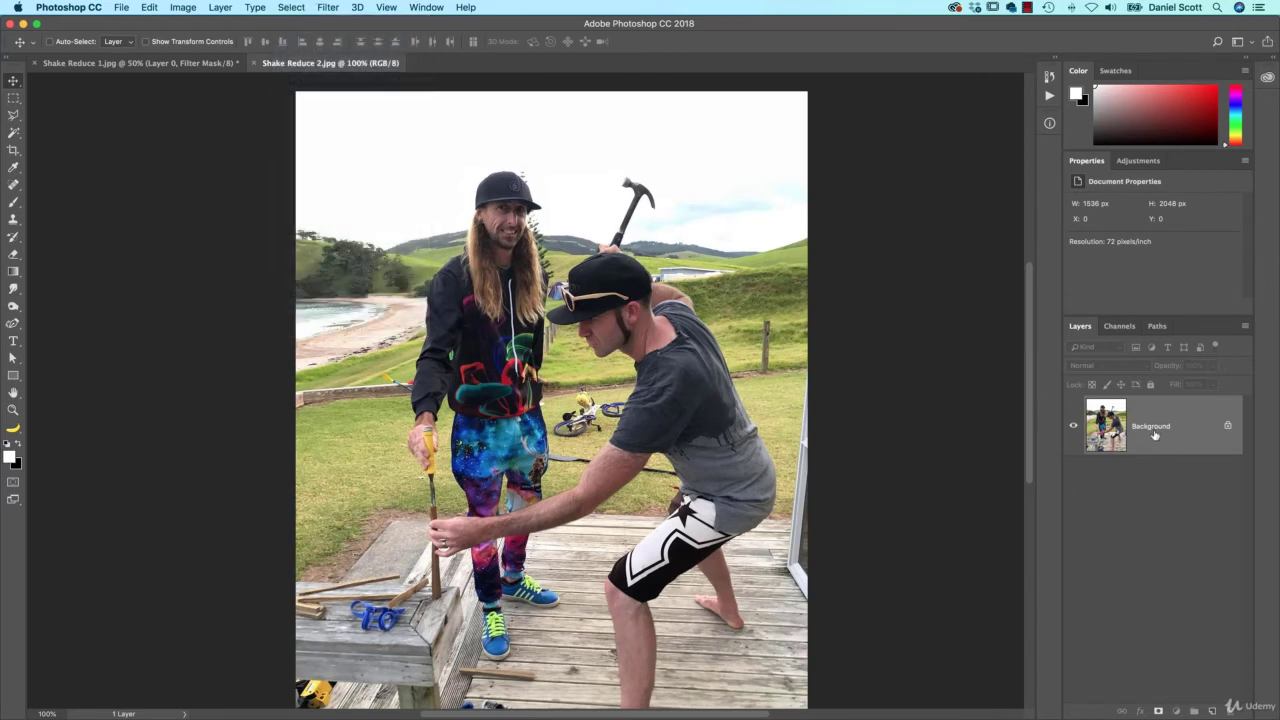
right_click(1171, 412)
left_click(1095, 492)
left_click(330, 7)
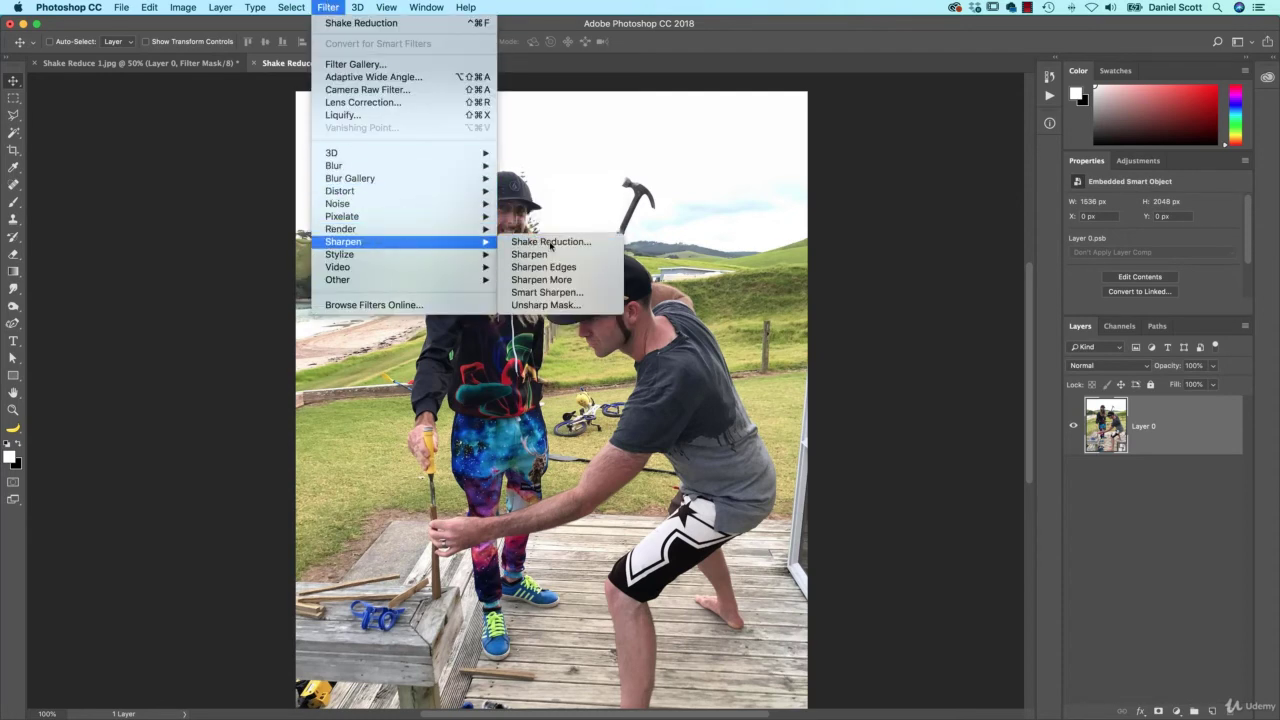
left_click(549, 243)
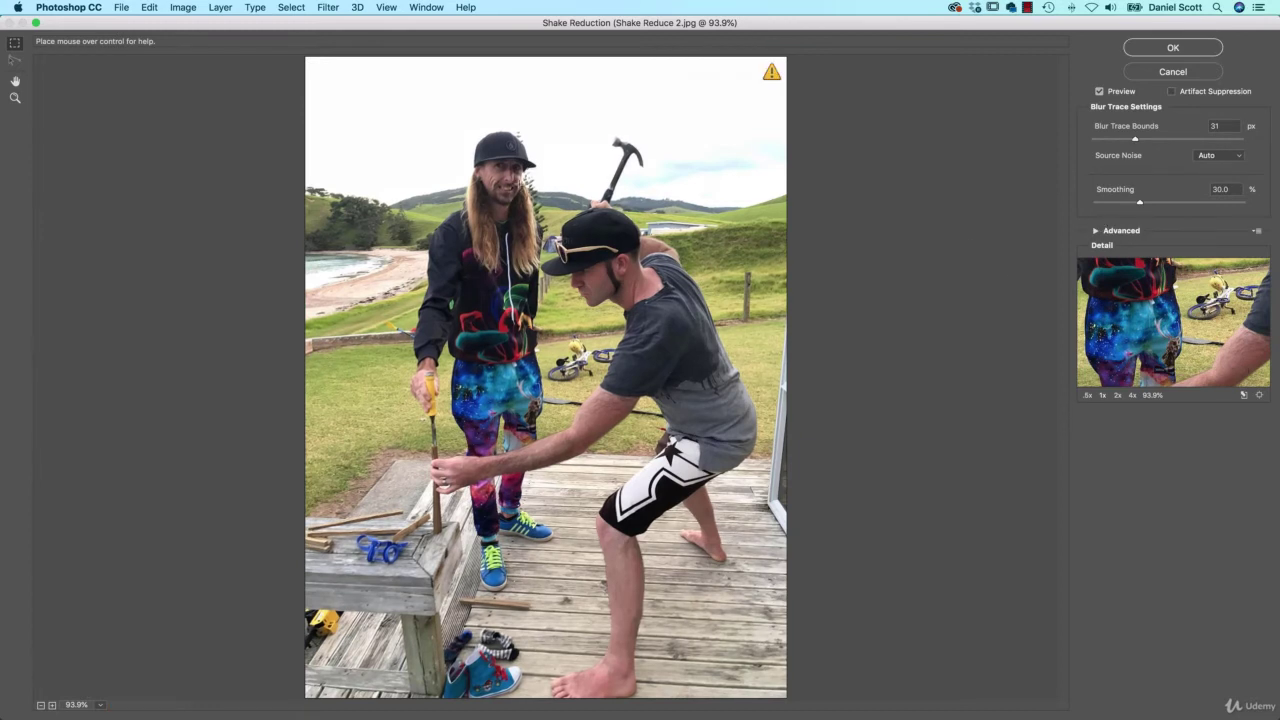
Show the advanced settings and fit a blur estimation region closely around the standing man's head.
left_click(1095, 231)
left_click_drag(535, 384, 511, 188)
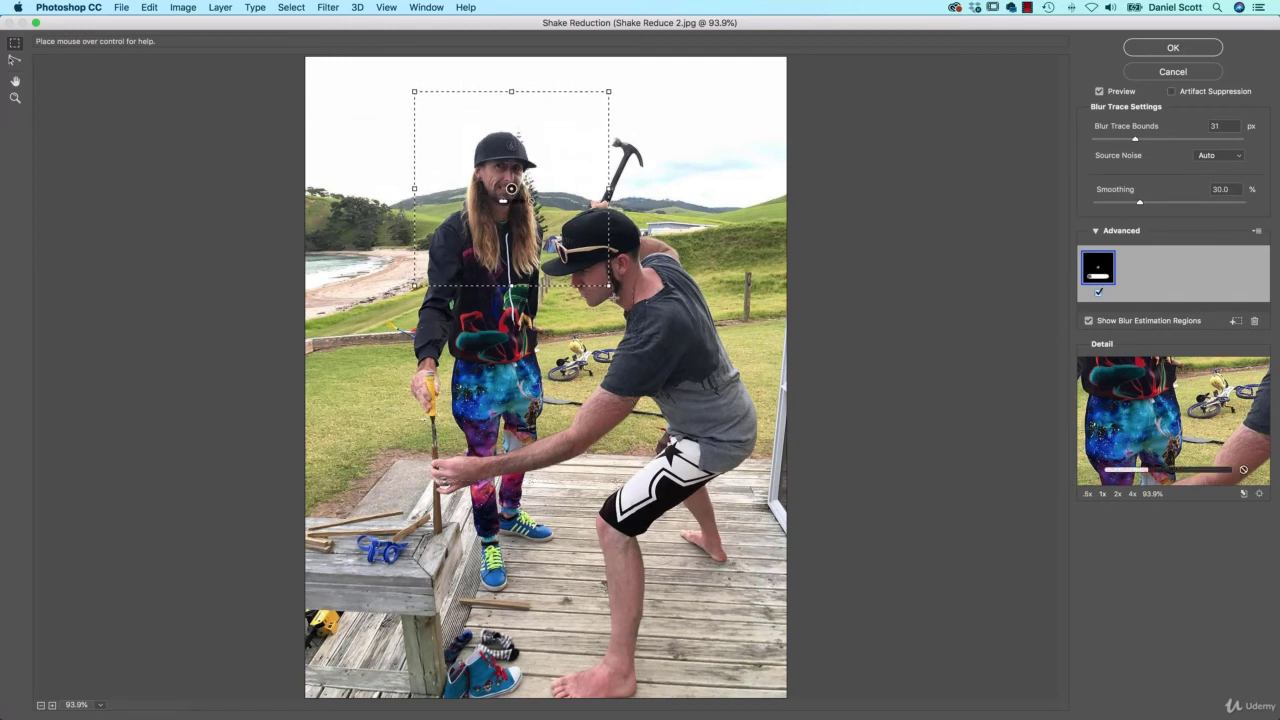
left_click_drag(609, 285, 535, 200)
left_click_drag(474, 144, 500, 179)
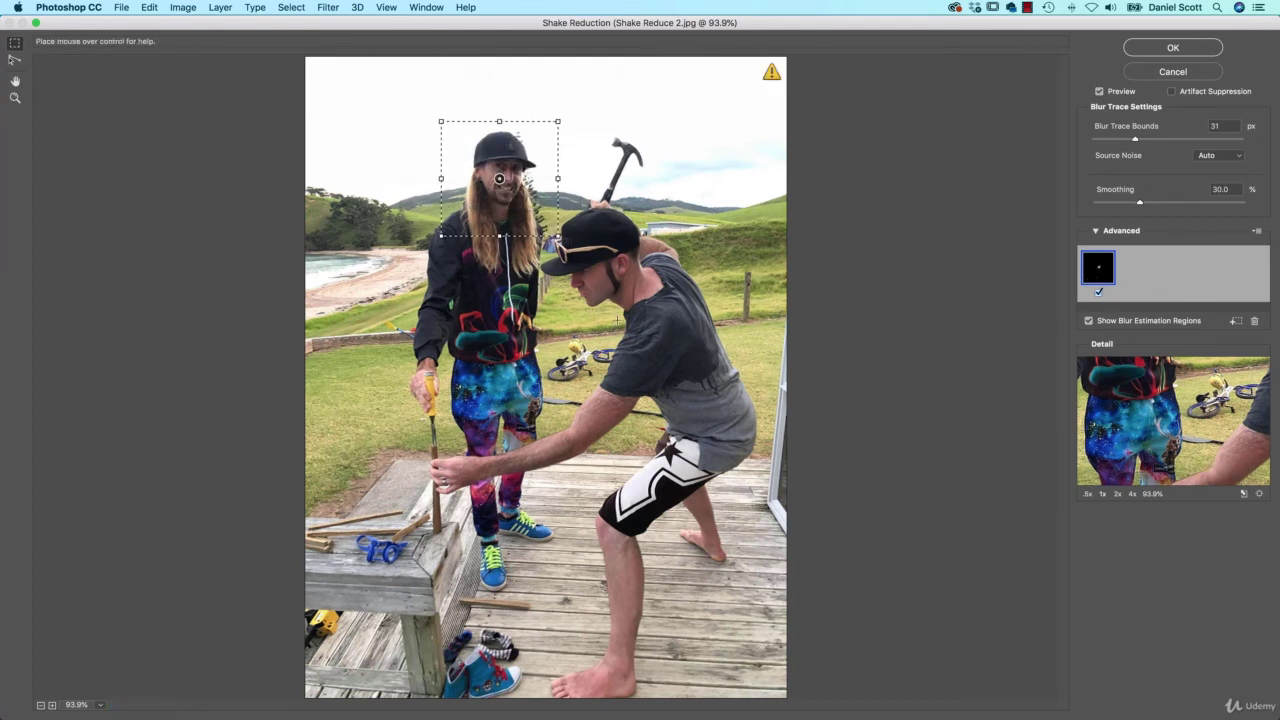
Add a second blur estimation region around the bending man's head and enlarge it slightly.
left_click(598, 284)
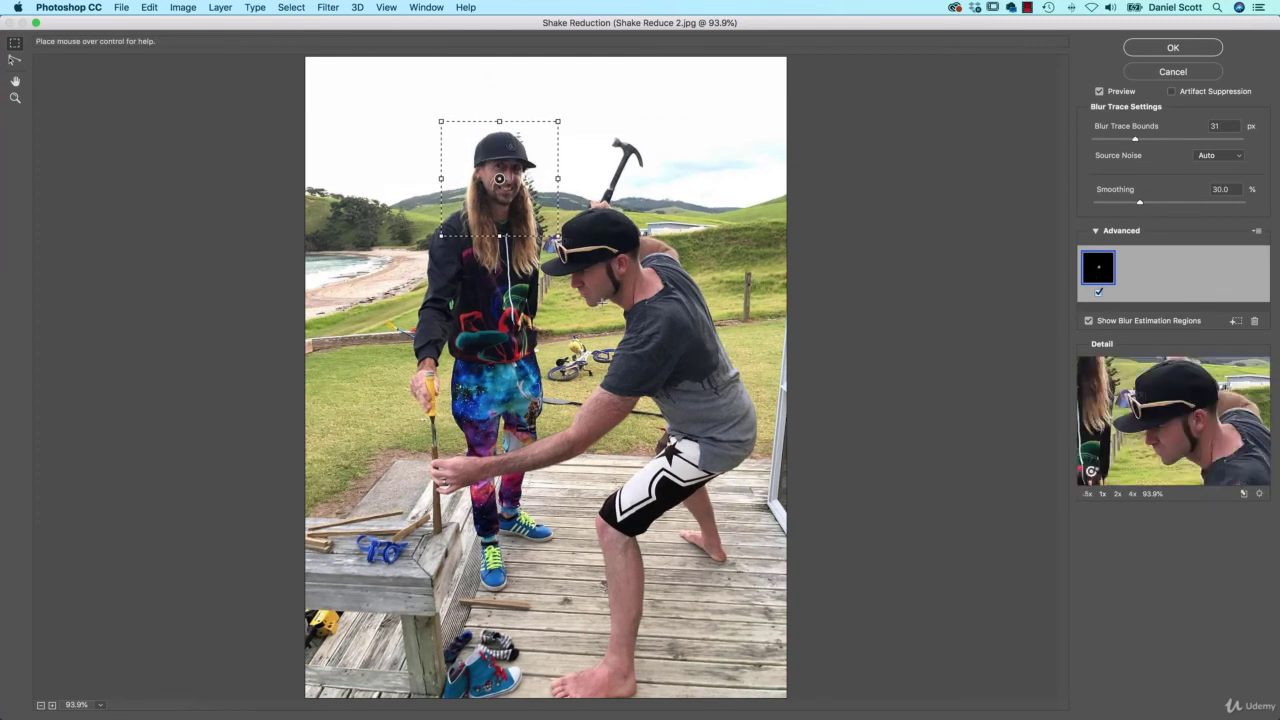
mouse_move(553, 210)
left_mouse_down()
mouse_move(650, 215)
mouse_move(630, 295)
mouse_move(647, 313)
left_mouse_up()
left_click(1098, 267)
left_click(1138, 267)
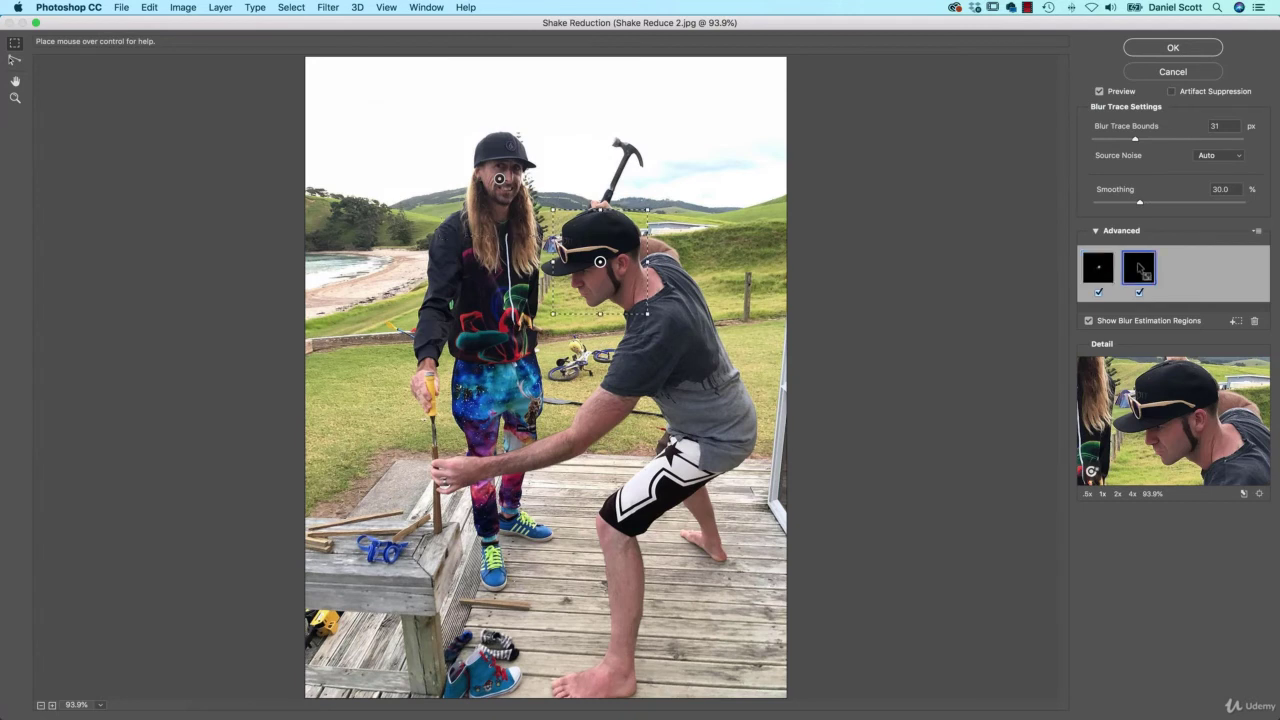
left_click_drag(553, 314, 538, 321)
Switch between the two blur regions and move the standing man's region onto the trees by the beach.
left_click(501, 182)
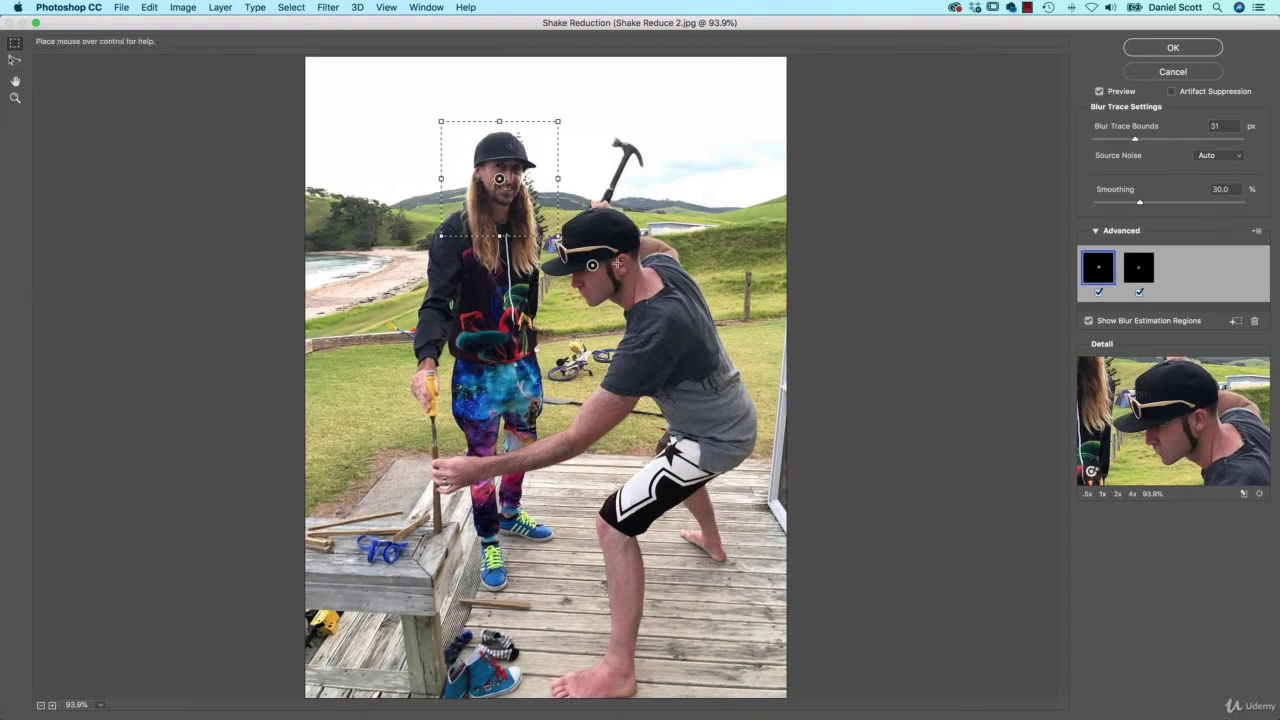
left_click(592, 266)
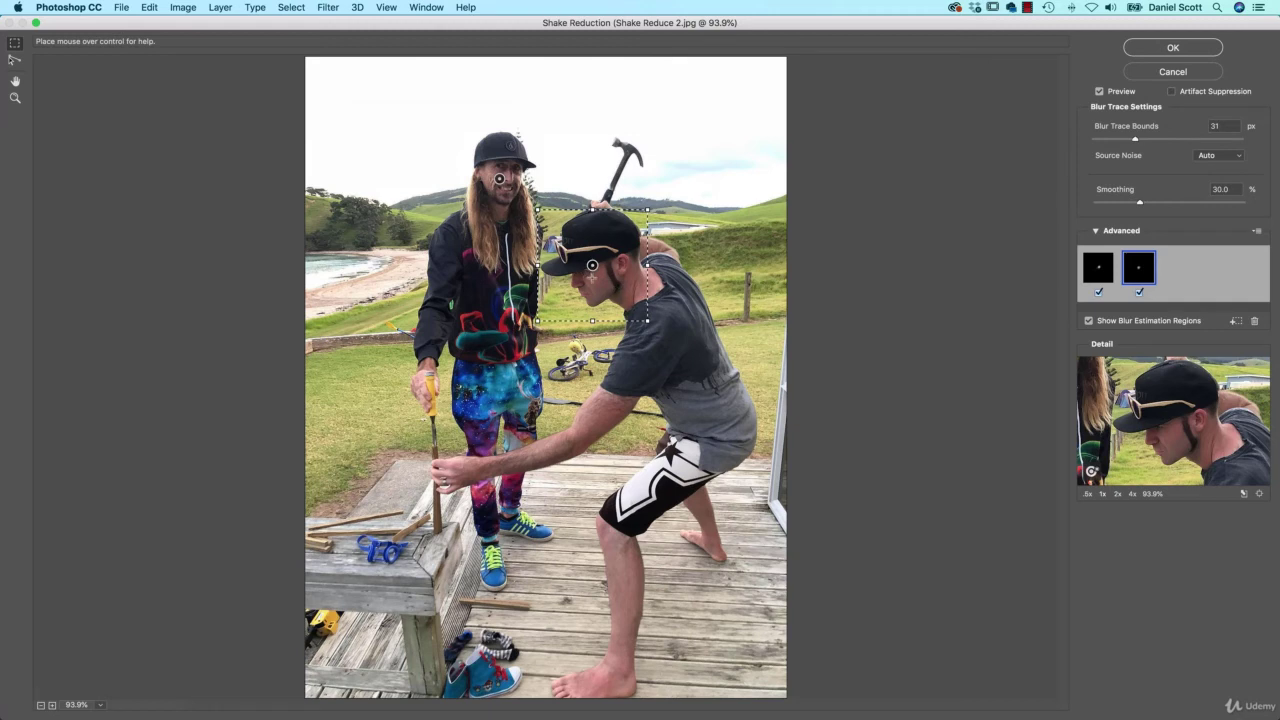
left_click(500, 180)
left_click_drag(500, 180, 367, 224)
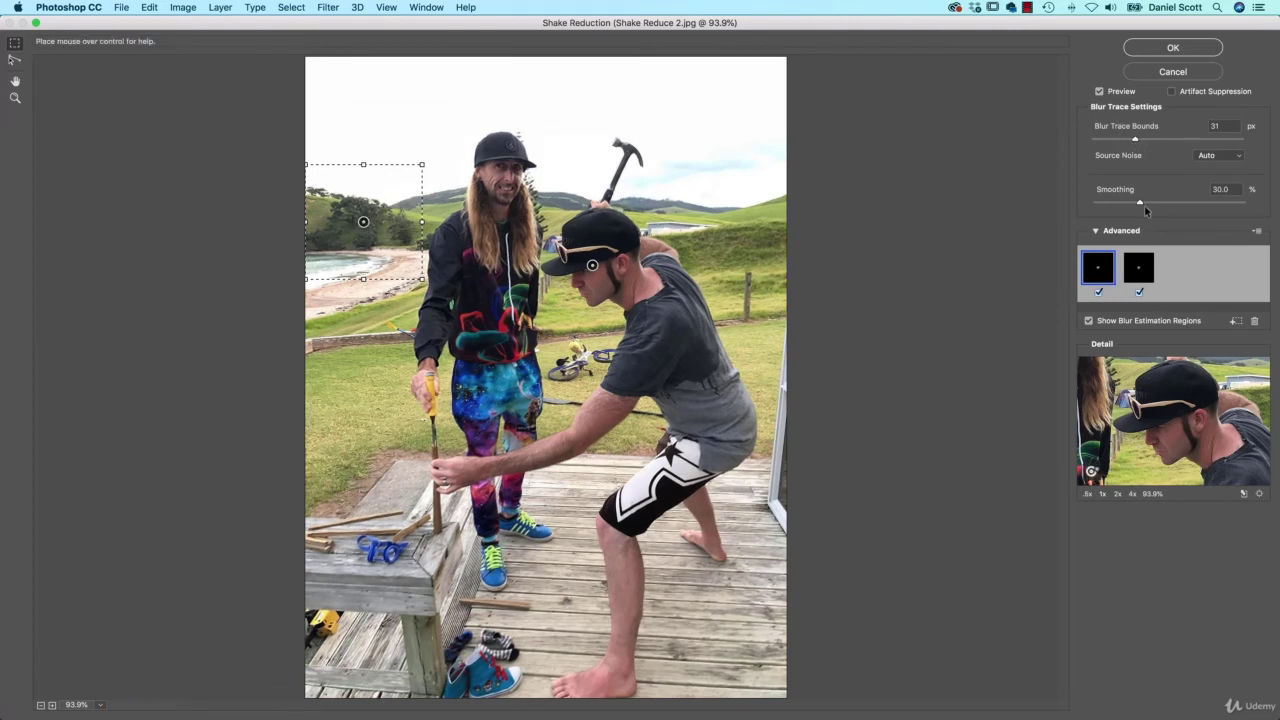
left_click(594, 266)
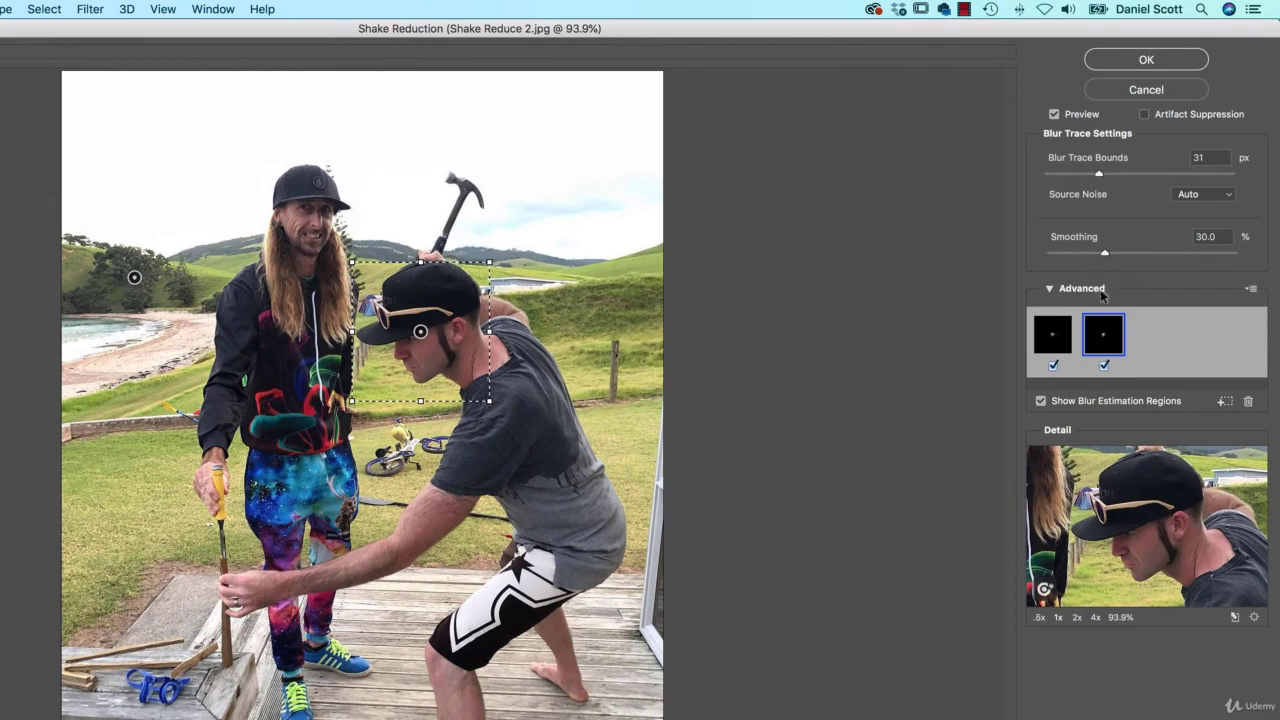
Add a blur region around the standing man's head with 40 px Blur Trace Bounds and 19.1% Smoothing, and apply the filter.
left_click(1144, 114)
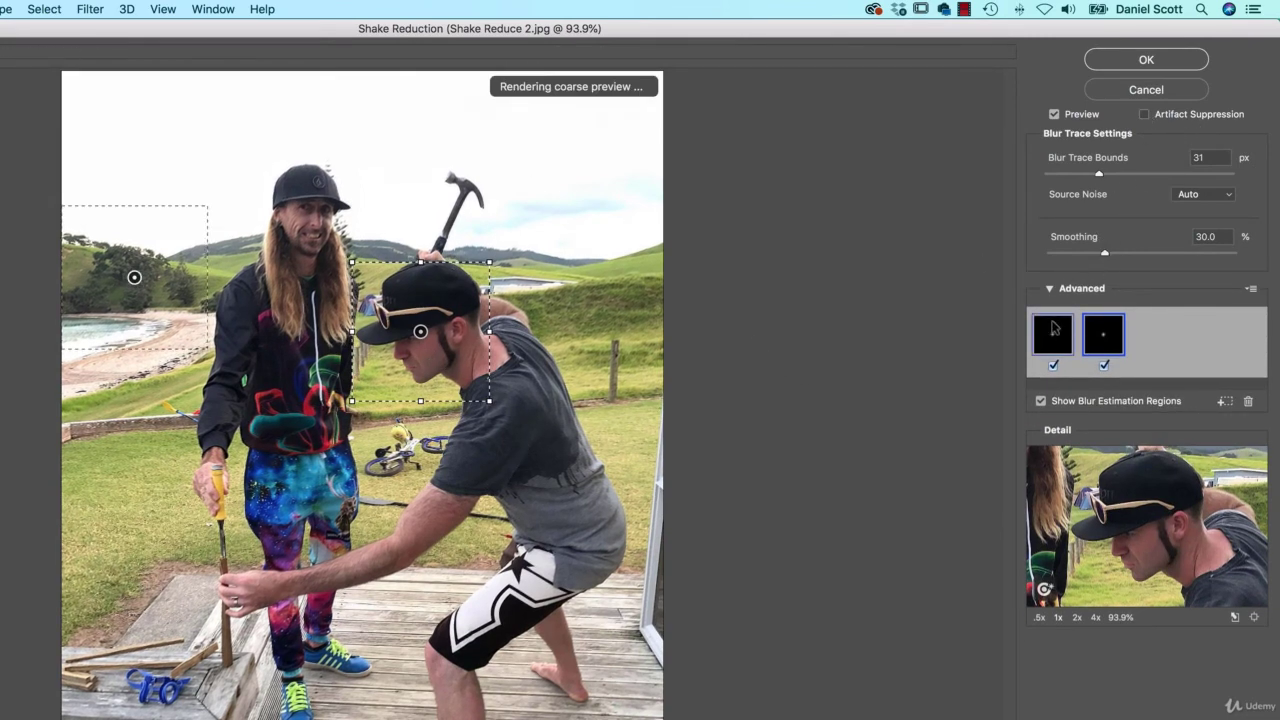
left_click_drag(227, 152, 353, 325)
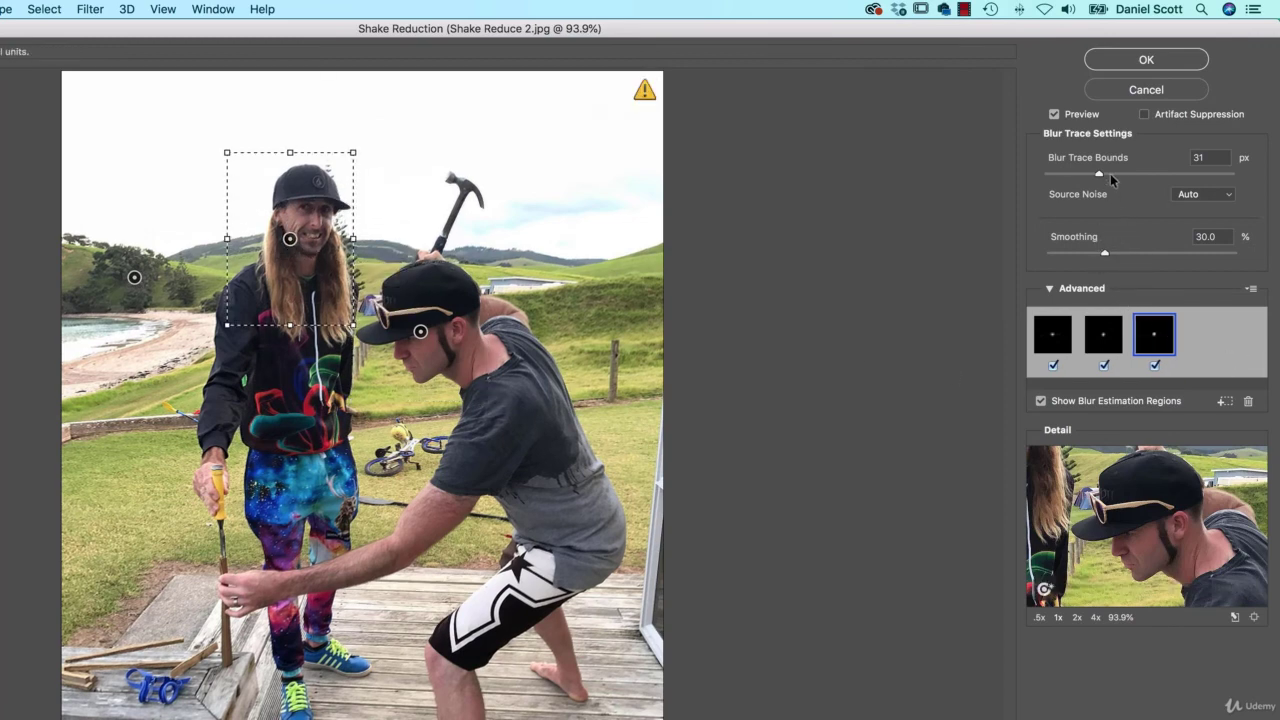
left_click_drag(1109, 174, 1131, 172)
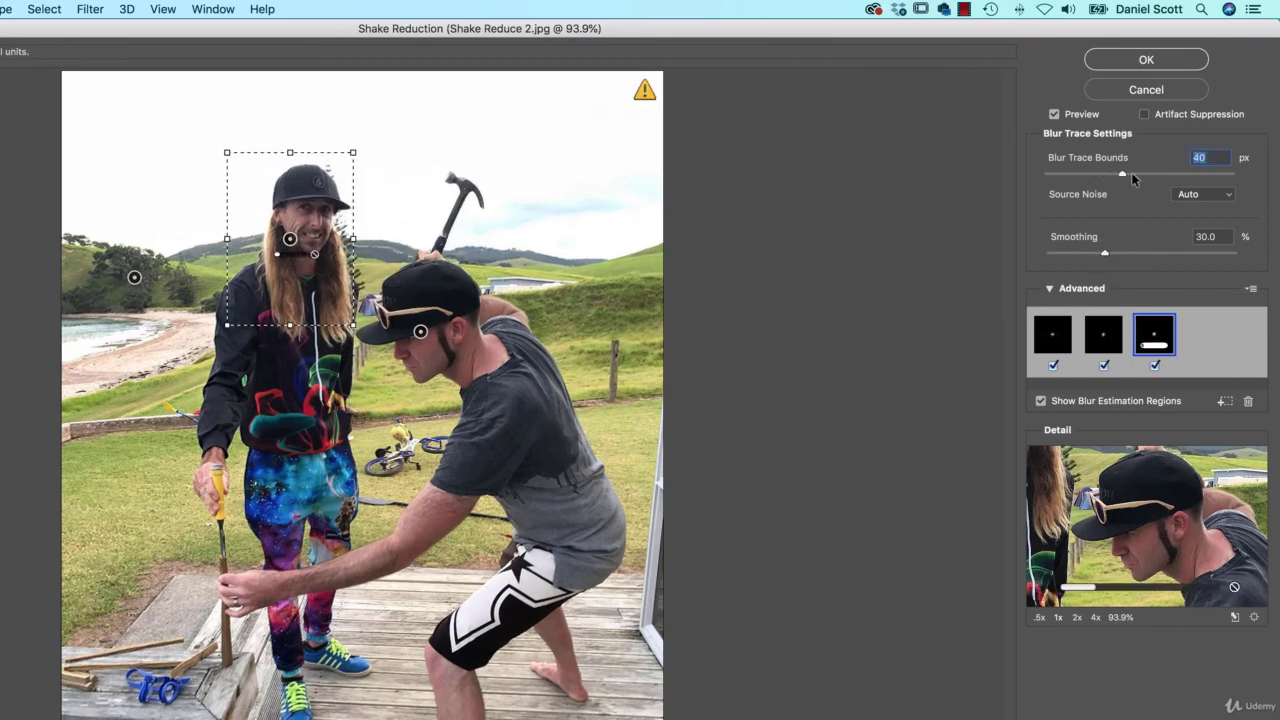
left_click(1086, 254)
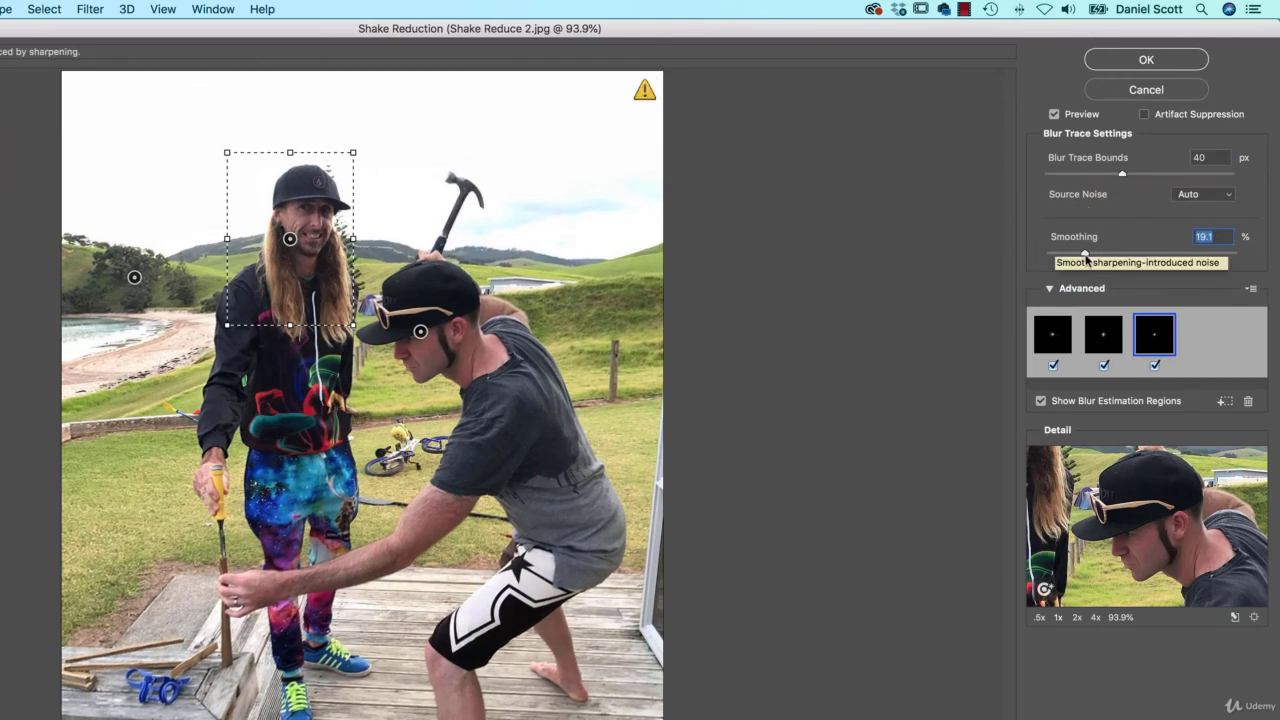
left_click(420, 331)
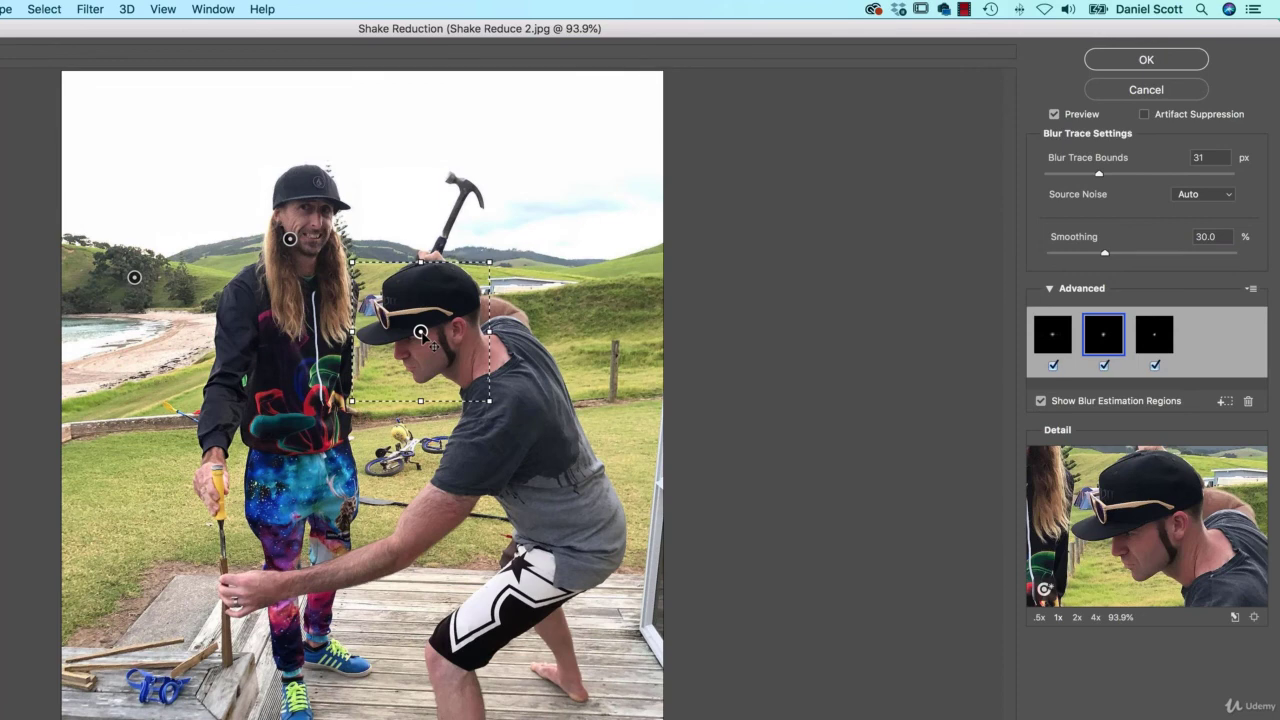
left_click(1150, 59)
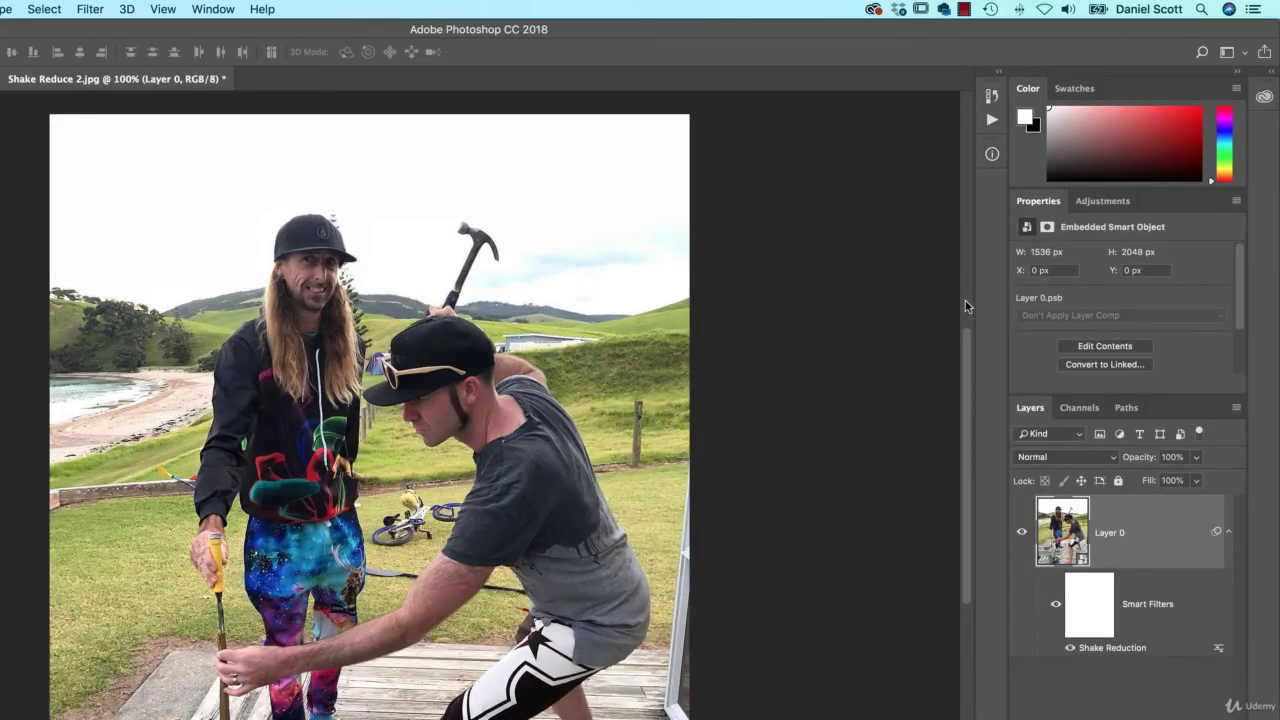
Reopen the Shake Reduction smart filter, enable Artifact Suppression, and disable the blur region over the beach trees.
double_click(1100, 648)
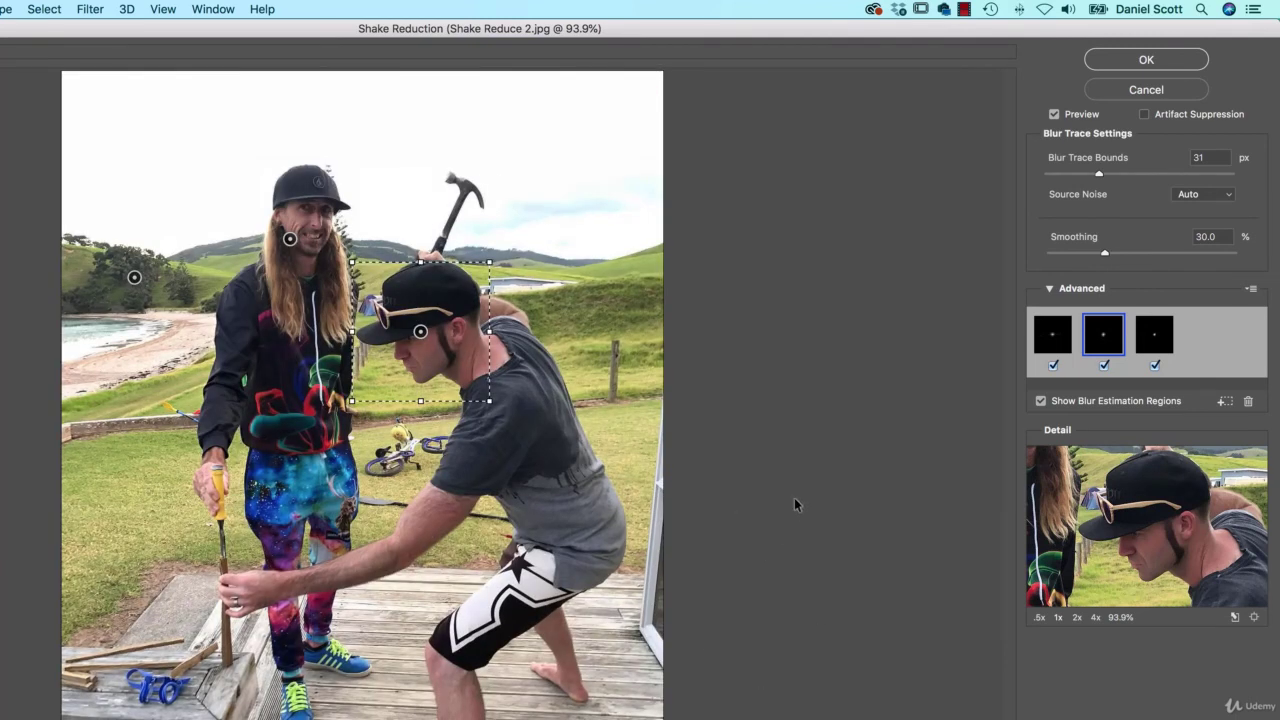
mouse_move(227, 152)
left_mouse_down()
mouse_move(350, 240)
mouse_move(353, 325)
left_mouse_up()
left_click(1145, 114)
left_click(420, 332)
left_click(134, 277)
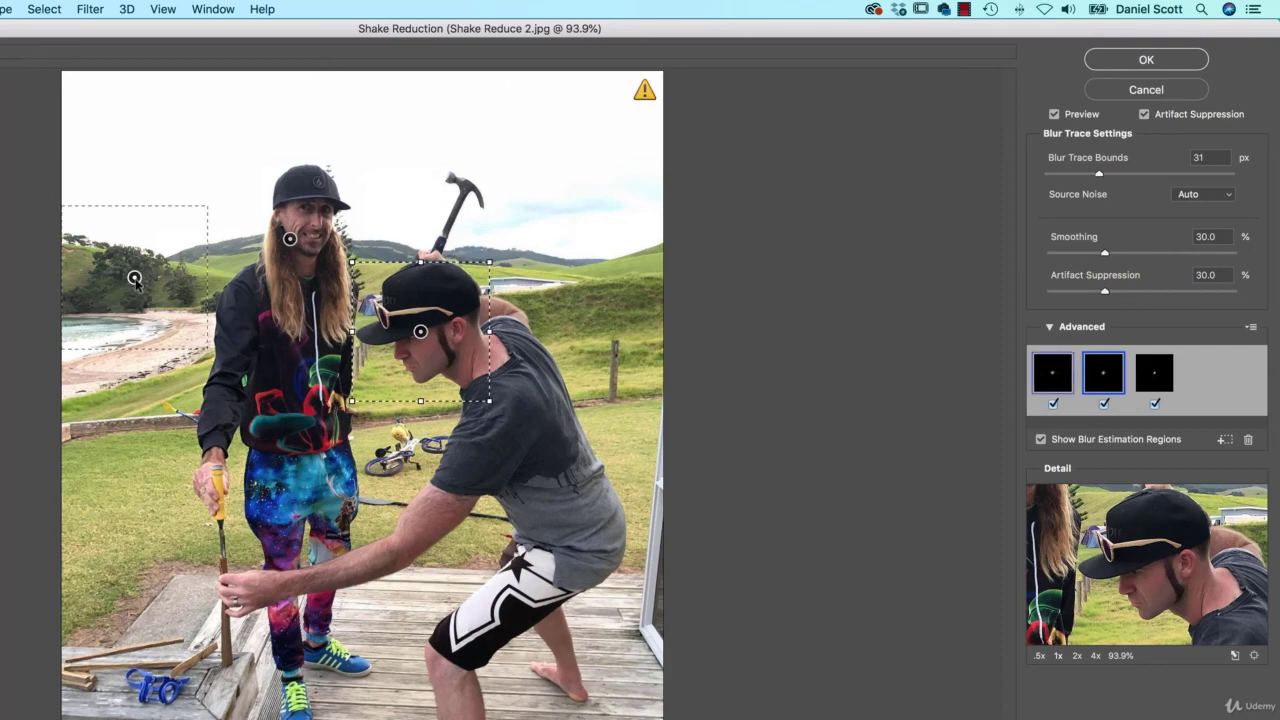
left_click(1053, 404)
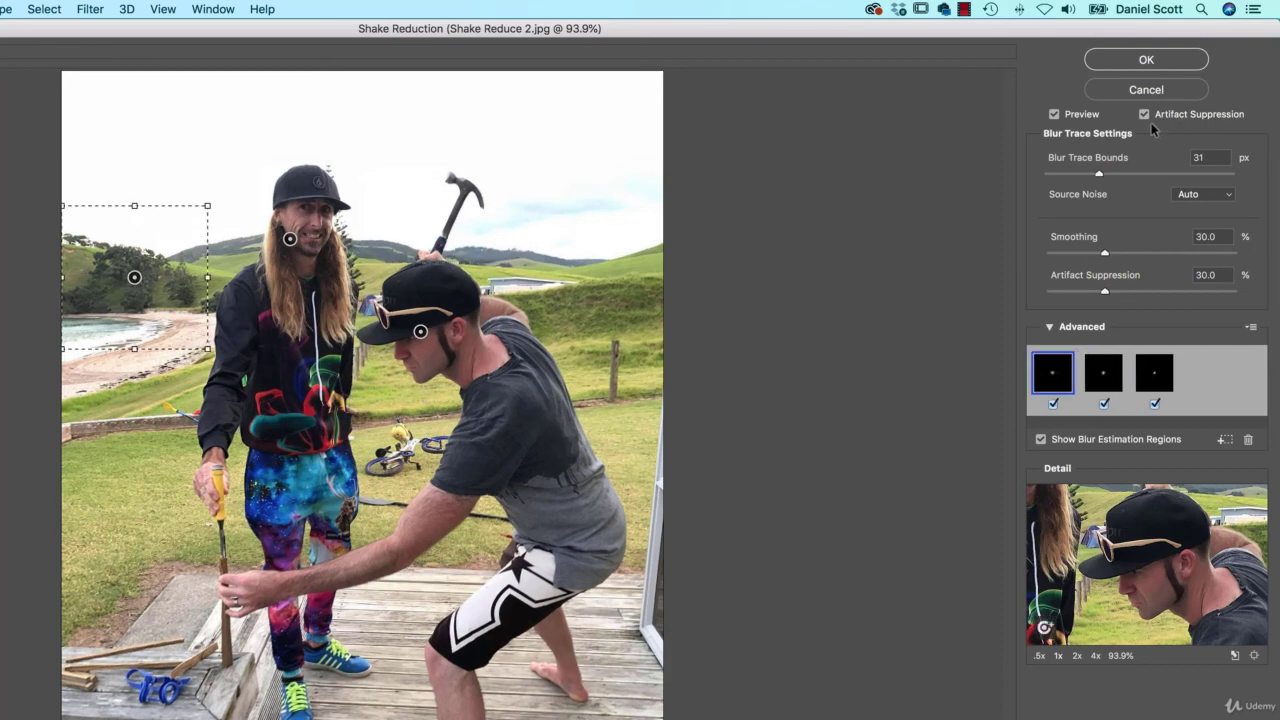
Set the standing man's region to 22 px Blur Trace Bounds and apply the updated filter.
left_click(290, 239)
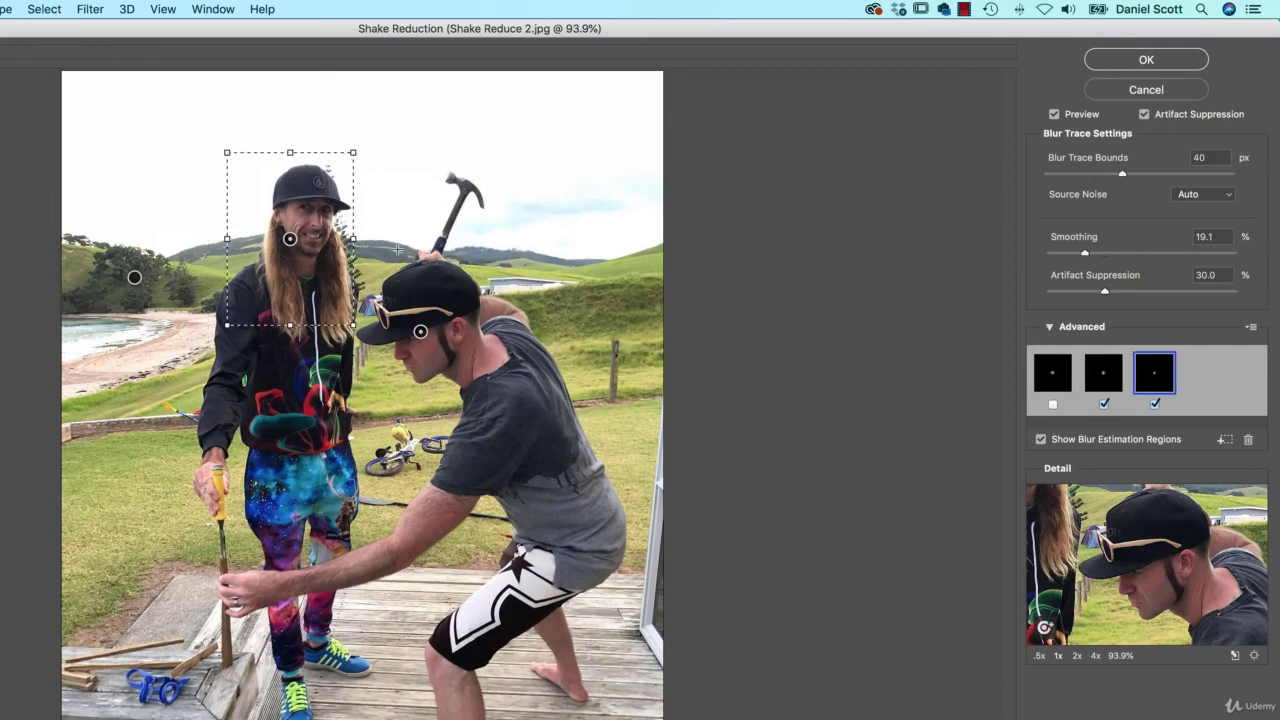
left_click(1084, 177)
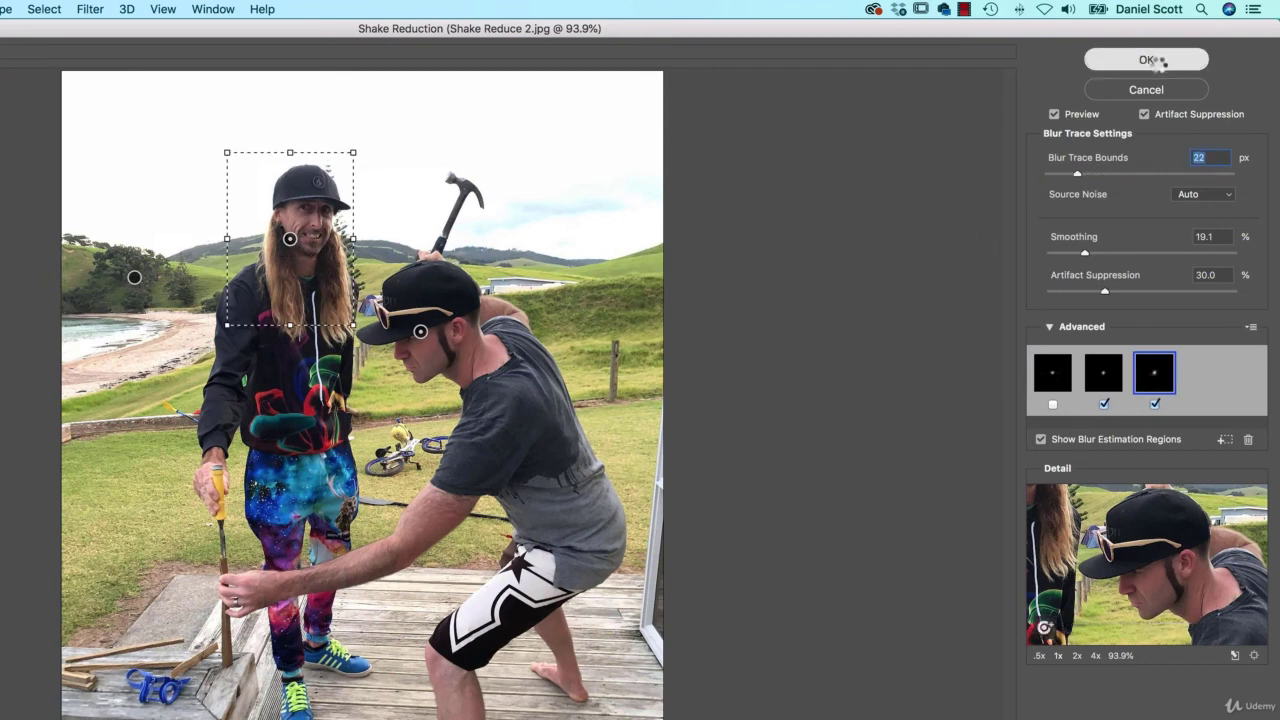
left_click(1146, 59)
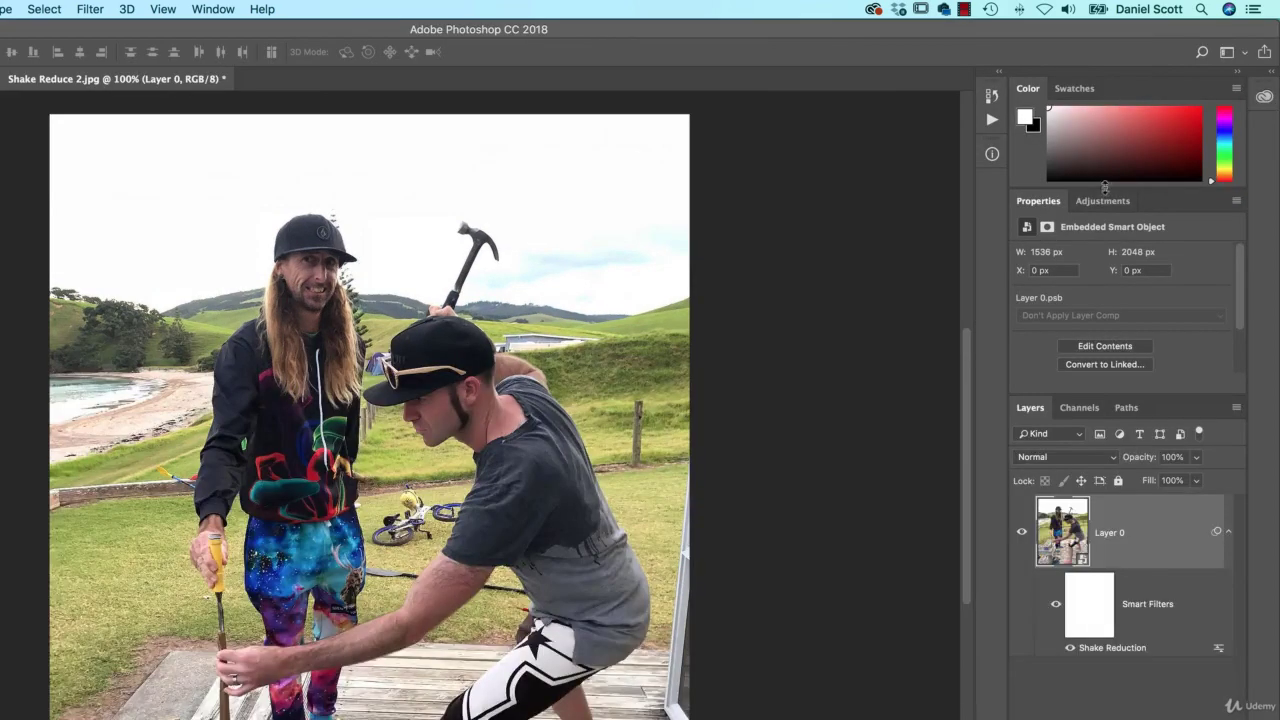
Toggle the smart filter's visibility several times to compare the photo of the two men before and after Shake Reduction.
left_click(1057, 608)
left_click(1057, 608)
left_click(1056, 608)
left_click(1056, 608)
left_click(1056, 607)
left_click(1056, 607)
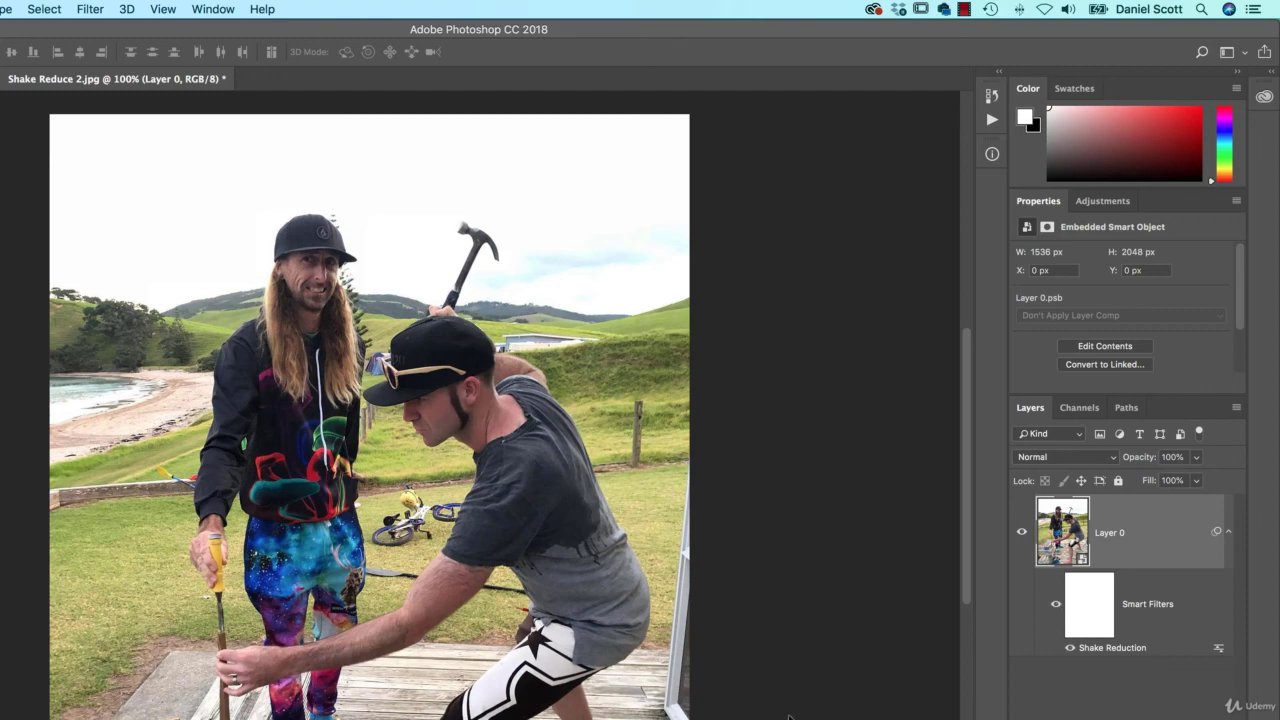